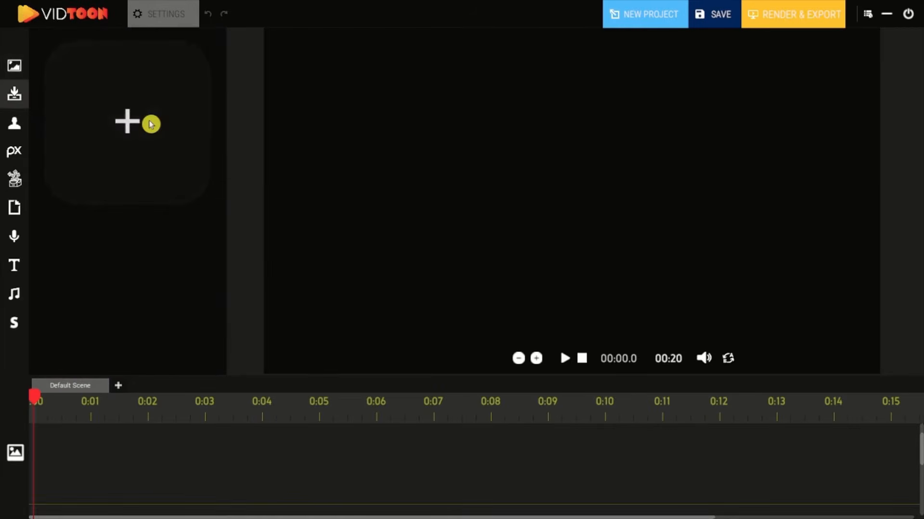
Import the car showroom frame image from the Desktop and place it on the canvas, scaled to fill the whole frame
click(138, 148)
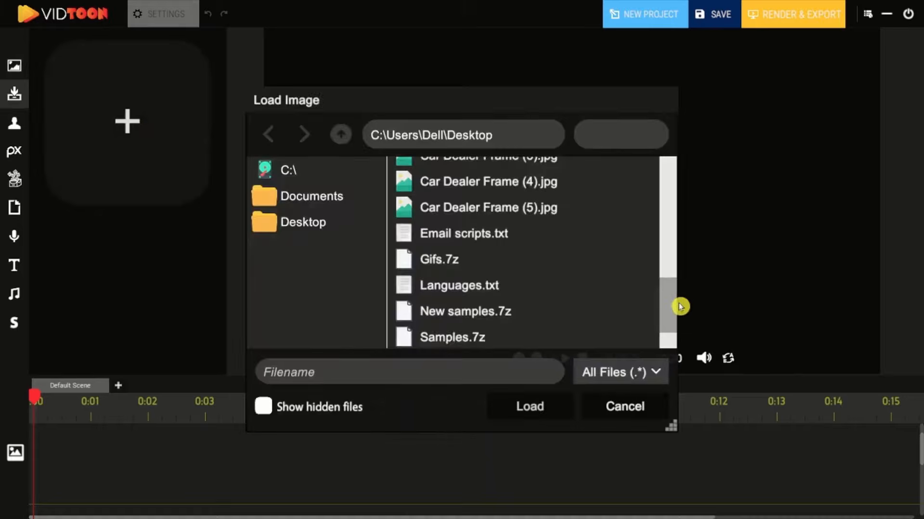
scroll(680, 305, up, 1)
double_click(529, 233)
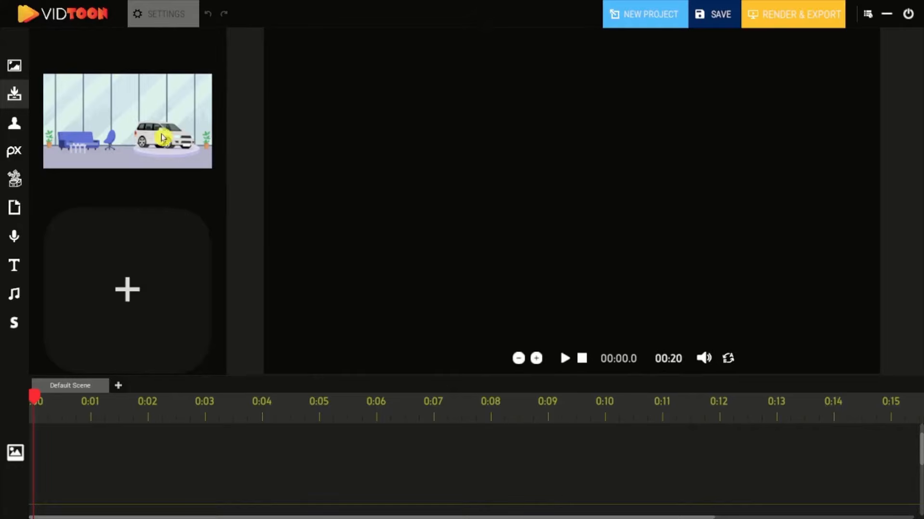
drag(162, 138, 339, 79)
drag(411, 106, 888, 404)
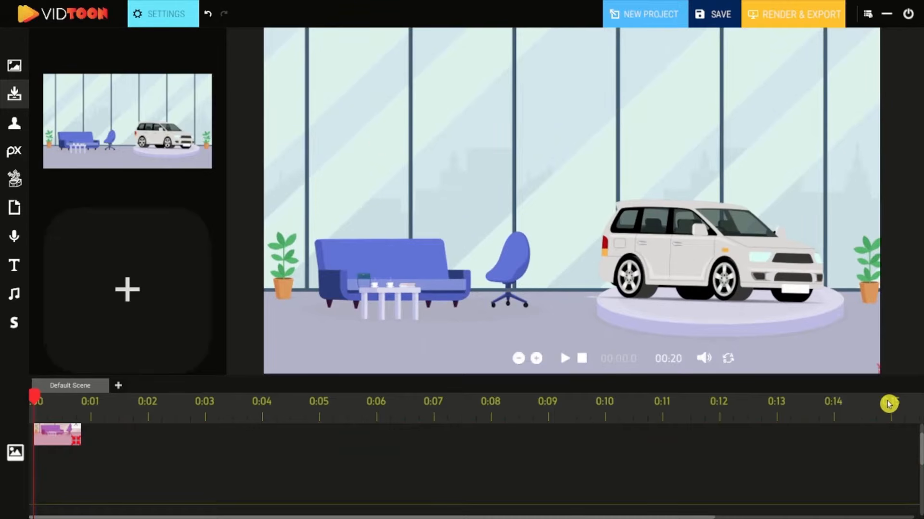
Open the showroom image's settings and extend its timeline clip to about 15.5 seconds
click(173, 9)
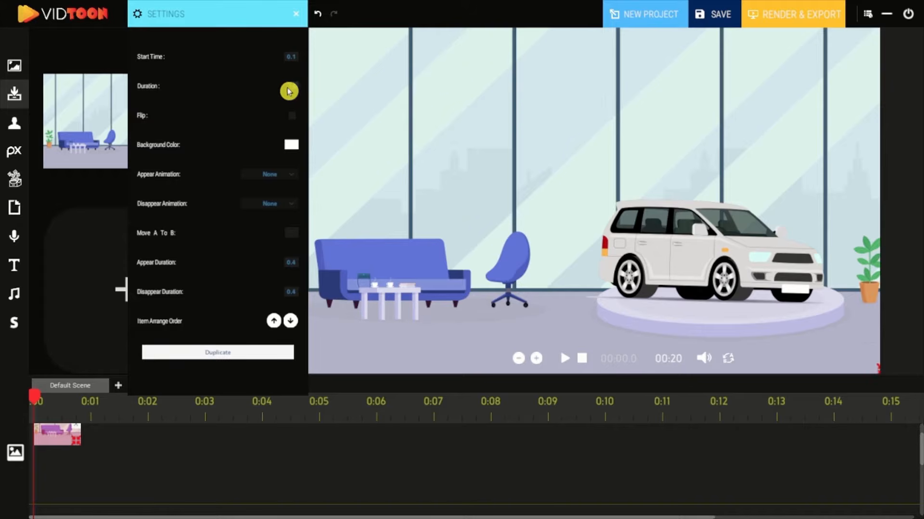
drag(73, 449, 443, 443)
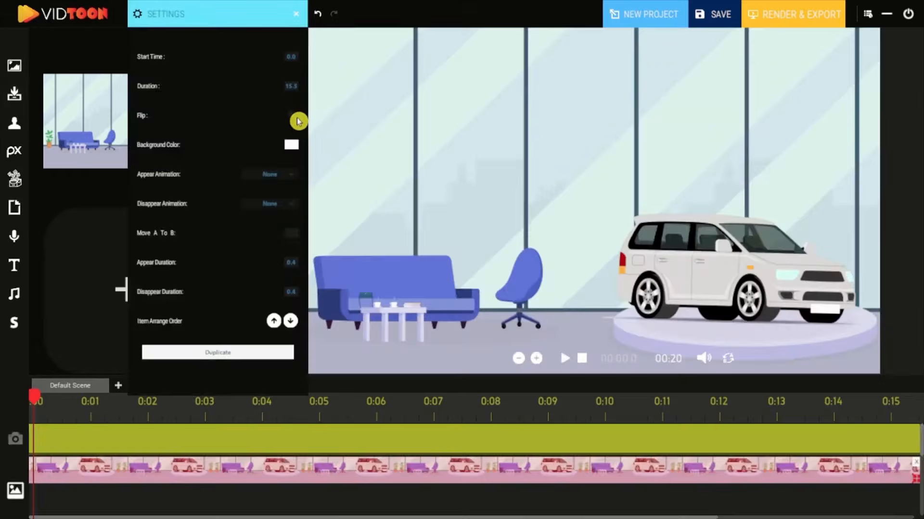
Try the Flip option on the showroom image and set its background color to white (#FFFFFF)
click(292, 118)
click(292, 118)
click(291, 147)
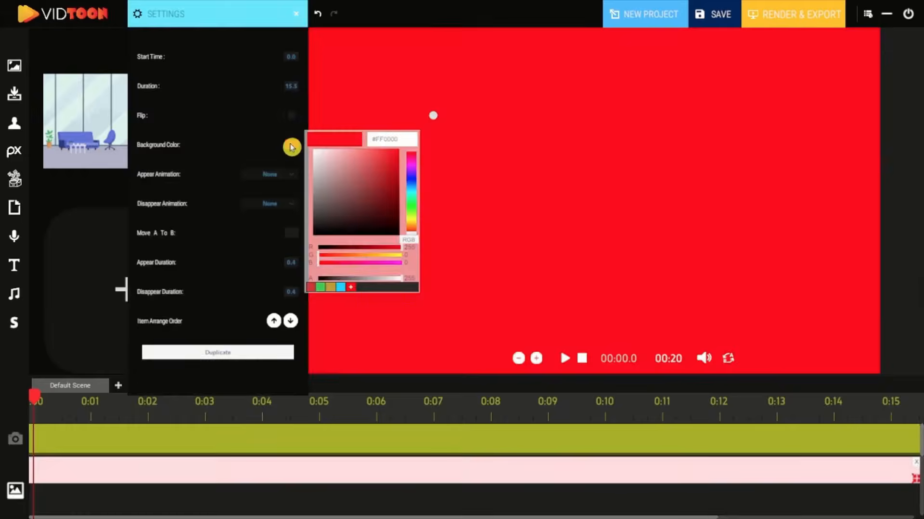
drag(341, 169, 315, 150)
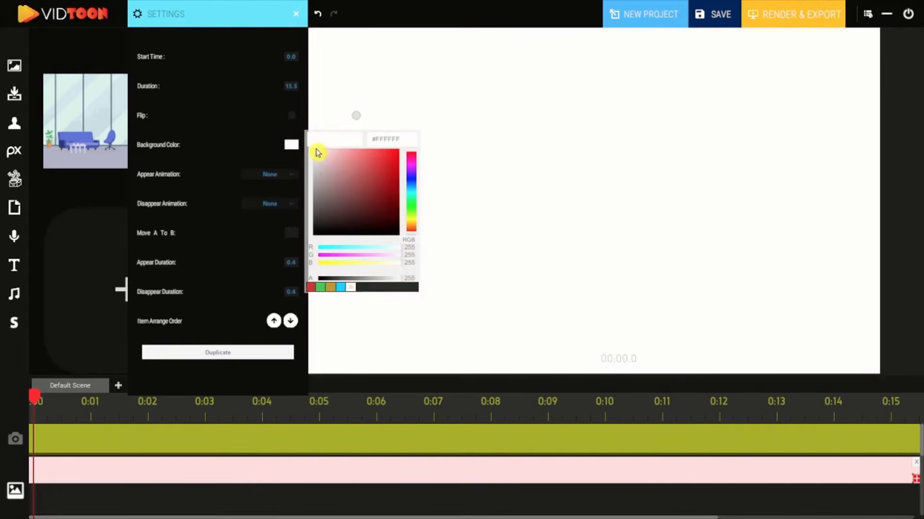
Set the showroom image's appear animation to Left and disappear animation to Right, and try the Move A To B option
click(292, 176)
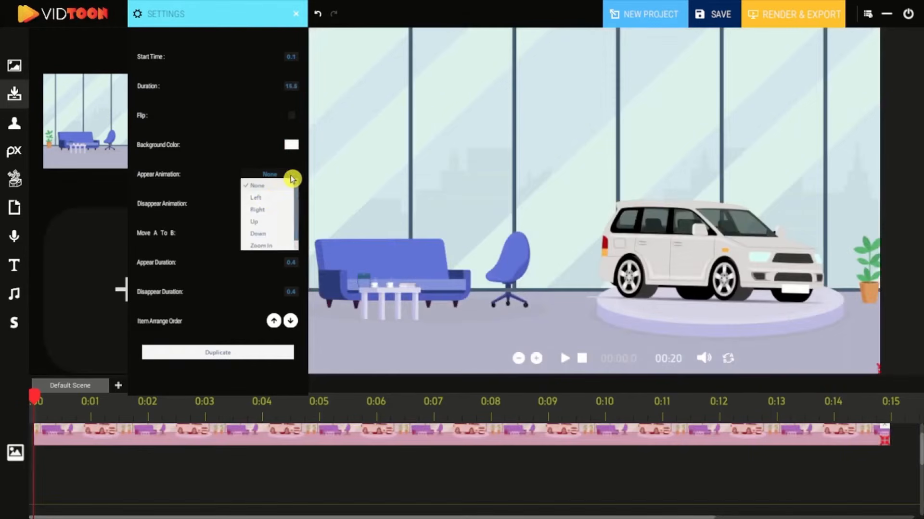
click(271, 196)
click(287, 204)
click(259, 239)
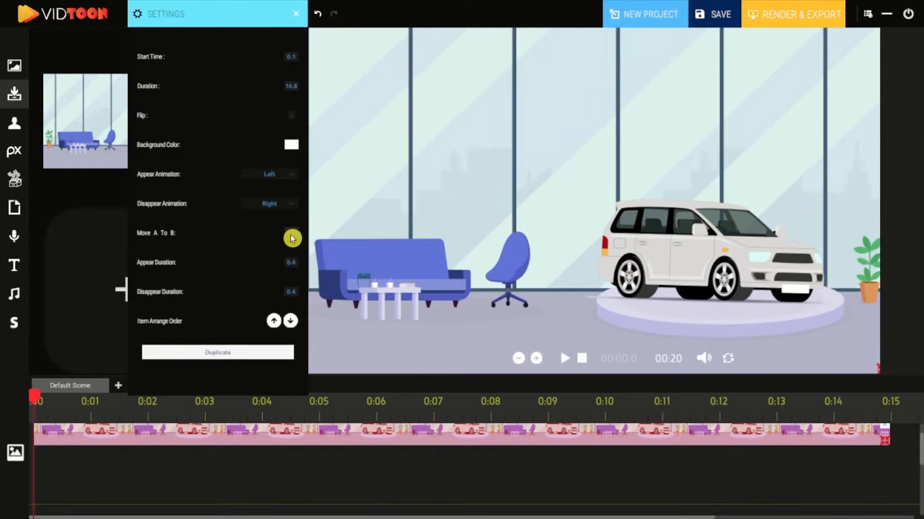
click(291, 236)
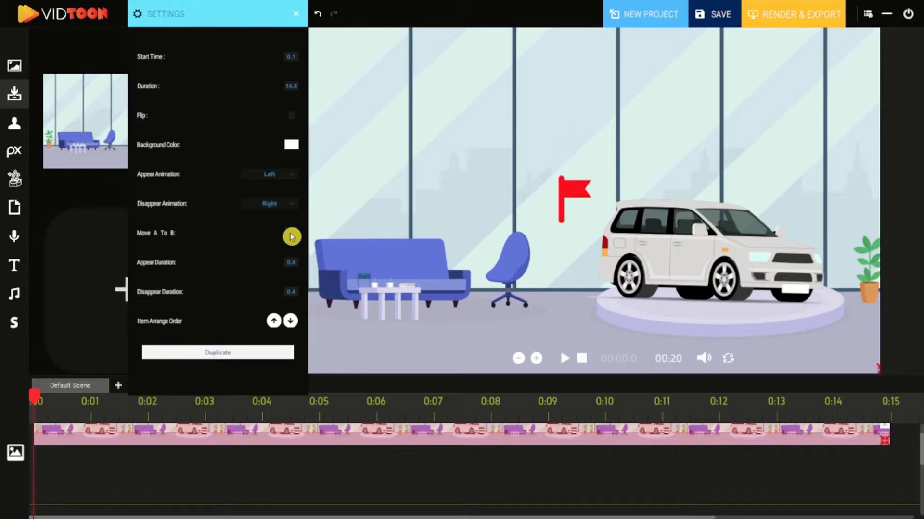
click(291, 236)
Add the background with the row of parked cars after the showroom clip and scale it to fill the canvas
scroll(351, 472, right, 4)
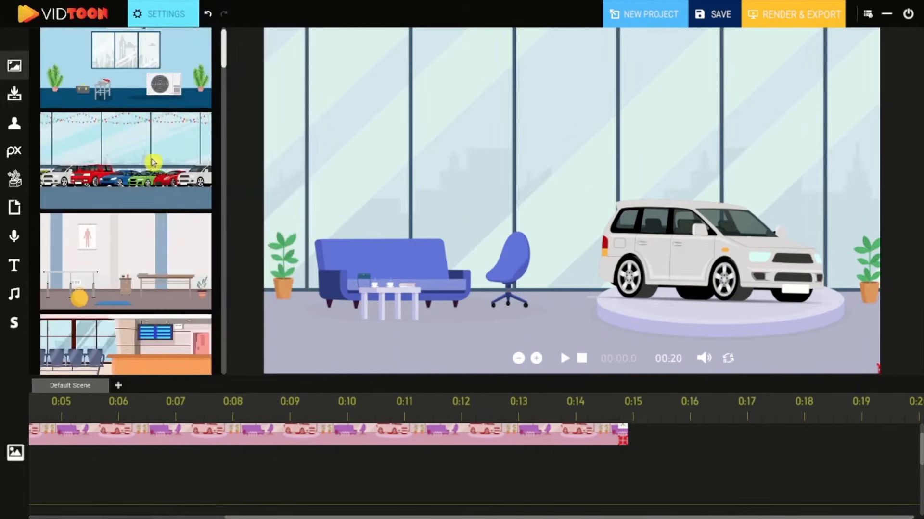
drag(154, 163, 672, 447)
drag(330, 76, 324, 66)
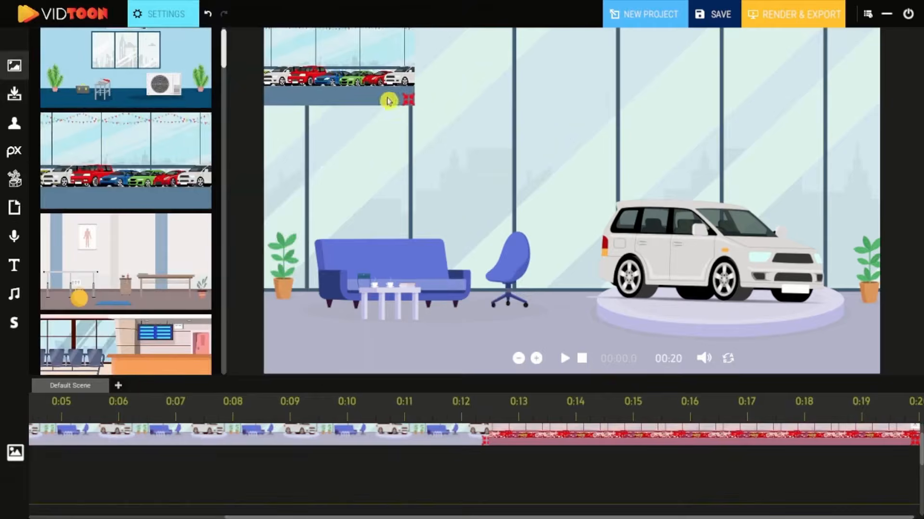
drag(545, 193, 887, 402)
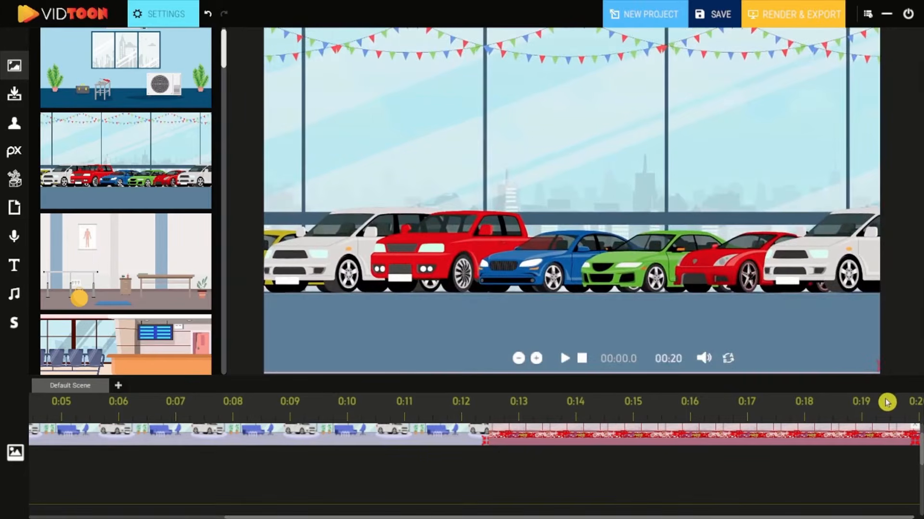
drag(769, 239, 769, 241)
Play the scene to preview the two backgrounds
click(582, 358)
click(569, 357)
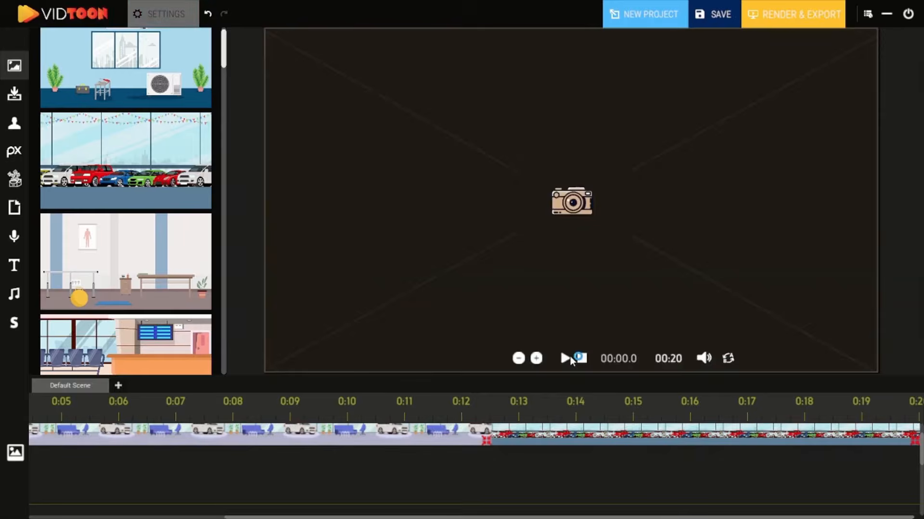
click(524, 394)
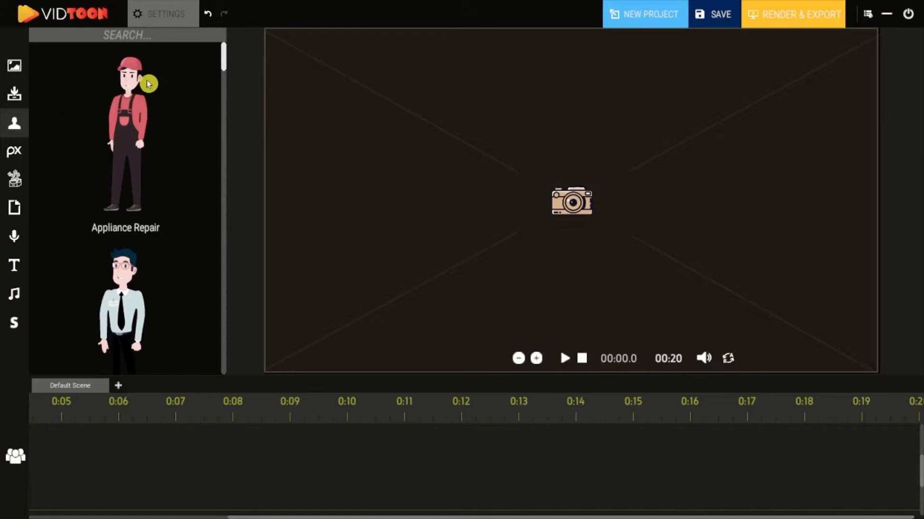
Search the character library for "car" and add the Car Dealer to the scene, enlarged in front of the blue sofa
drag(223, 53, 227, 118)
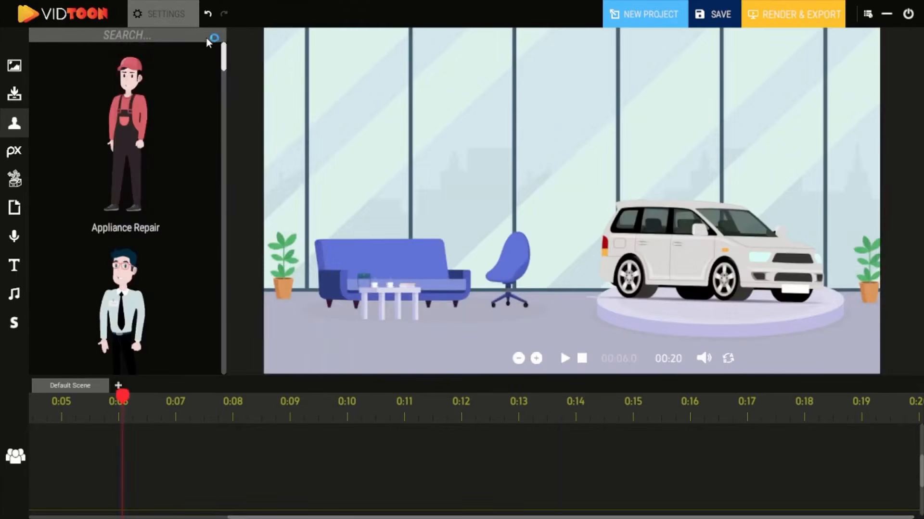
click(207, 34)
text(car)
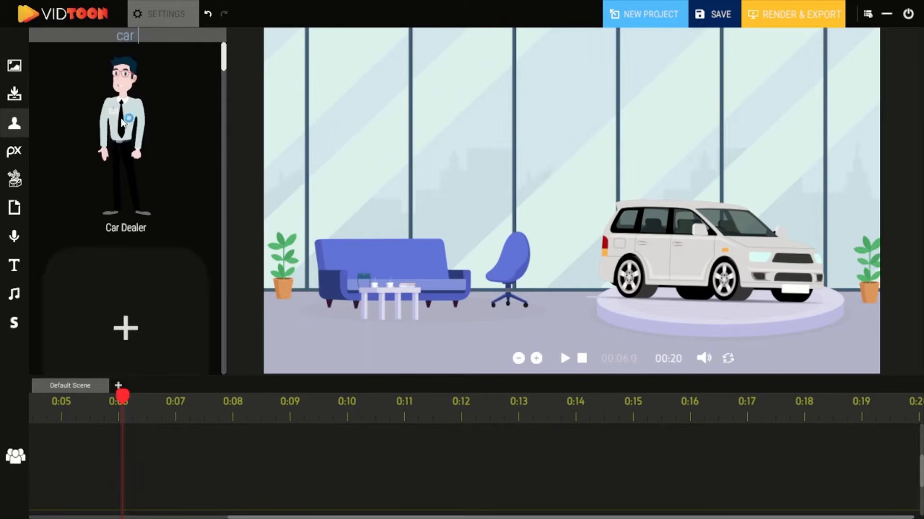
drag(123, 120, 223, 103)
drag(599, 161, 600, 169)
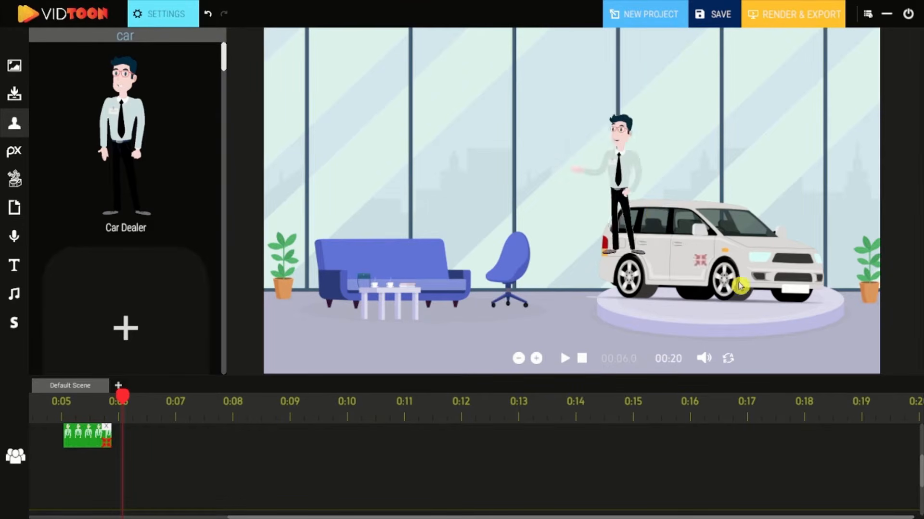
drag(732, 274, 348, 209)
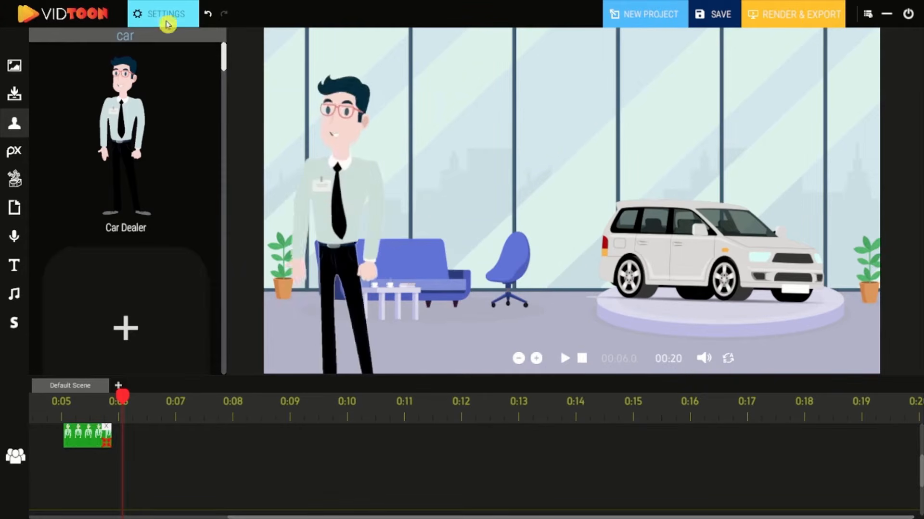
Change the Car Dealer's animation to the Speaking variant with the curly-haired, bearded figure
click(167, 19)
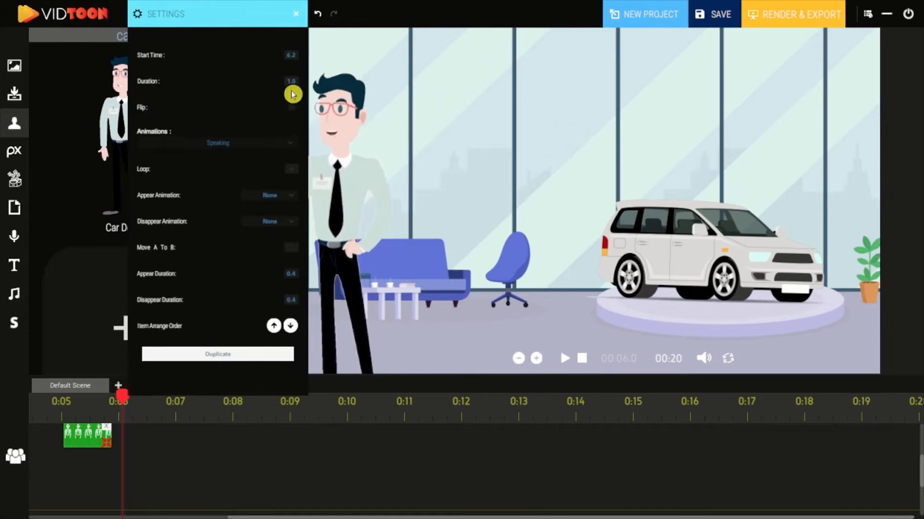
click(290, 144)
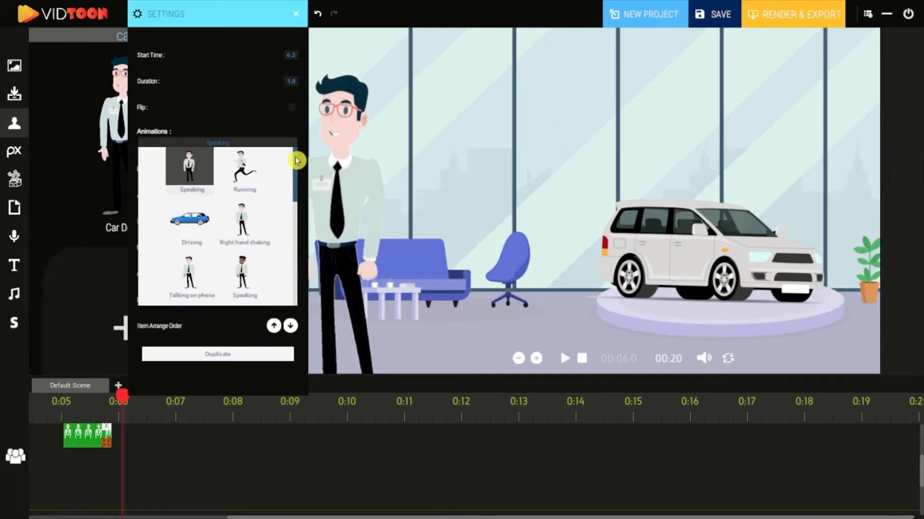
drag(297, 160, 298, 187)
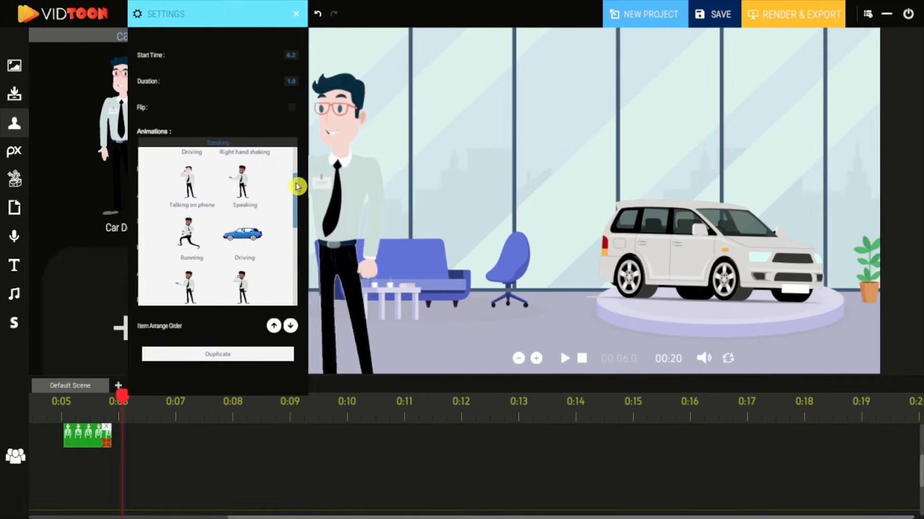
click(244, 192)
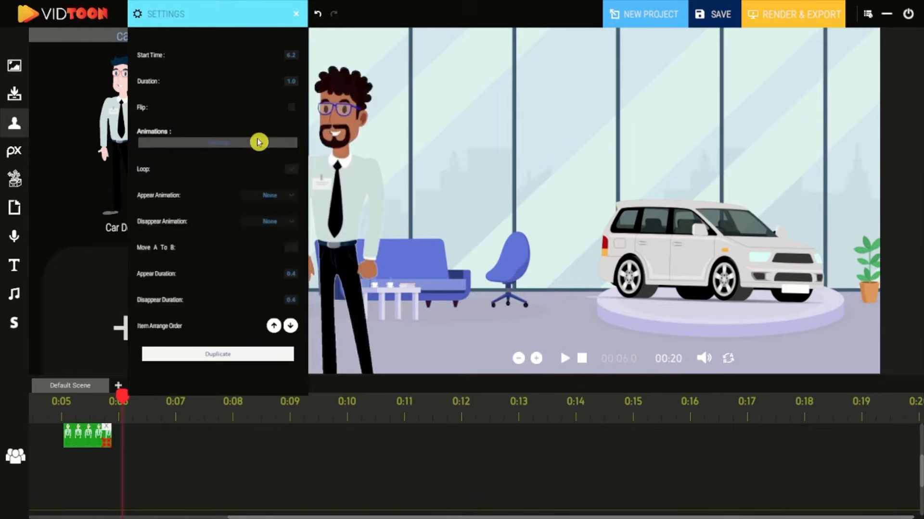
Review the appear and disappear animation options available for the Car Dealer character
click(289, 199)
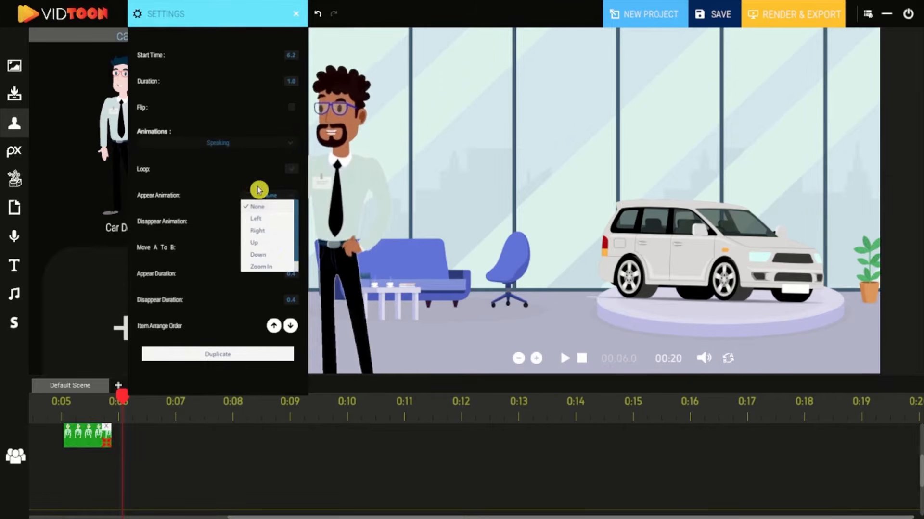
click(255, 207)
click(268, 227)
scroll(296, 269, down, 1)
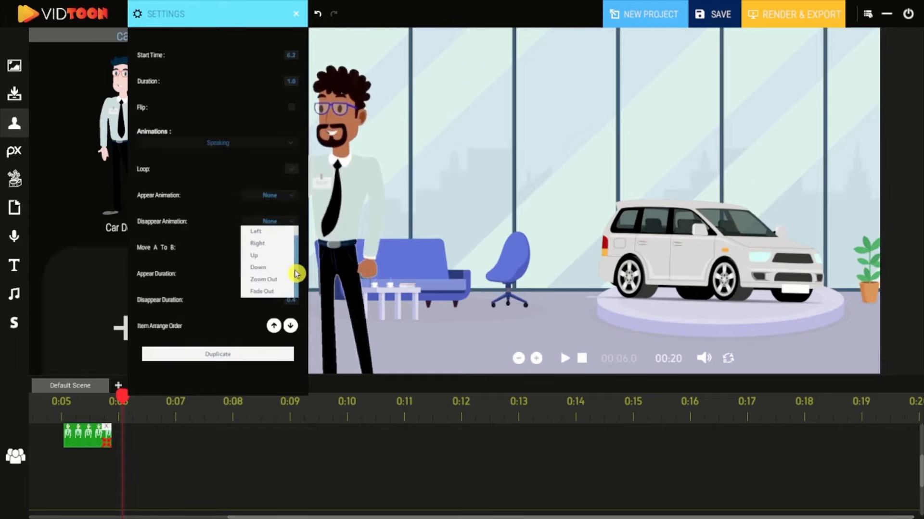
click(226, 203)
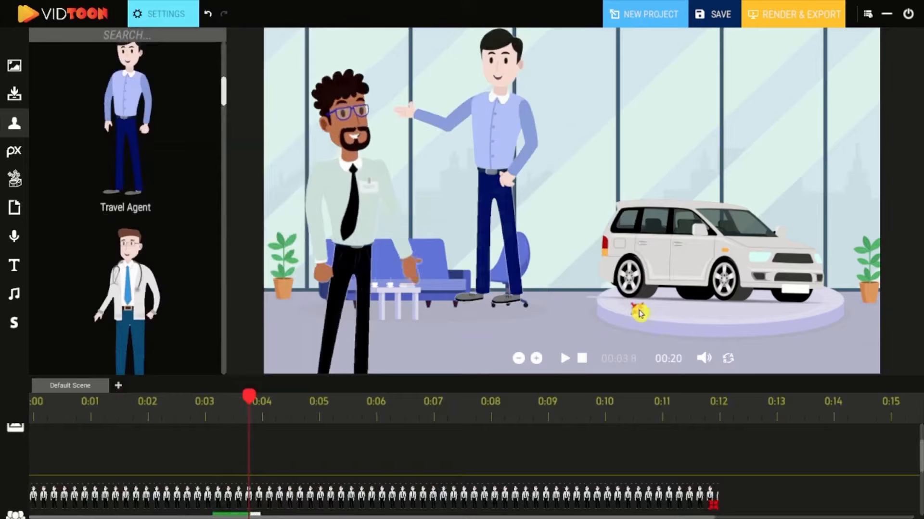
Enlarge the Travel Agent character, lower it between the Car Dealer and the van, and play the scene
drag(639, 313, 699, 394)
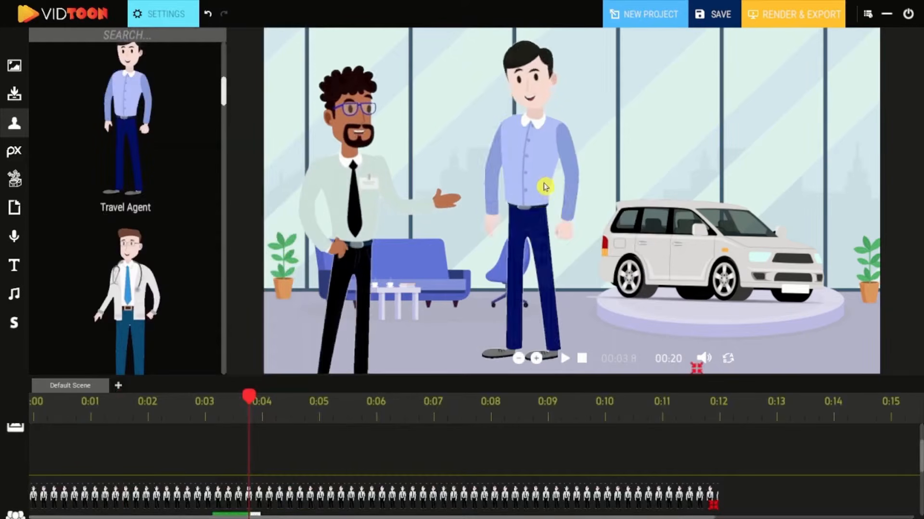
drag(542, 188, 544, 226)
click(564, 358)
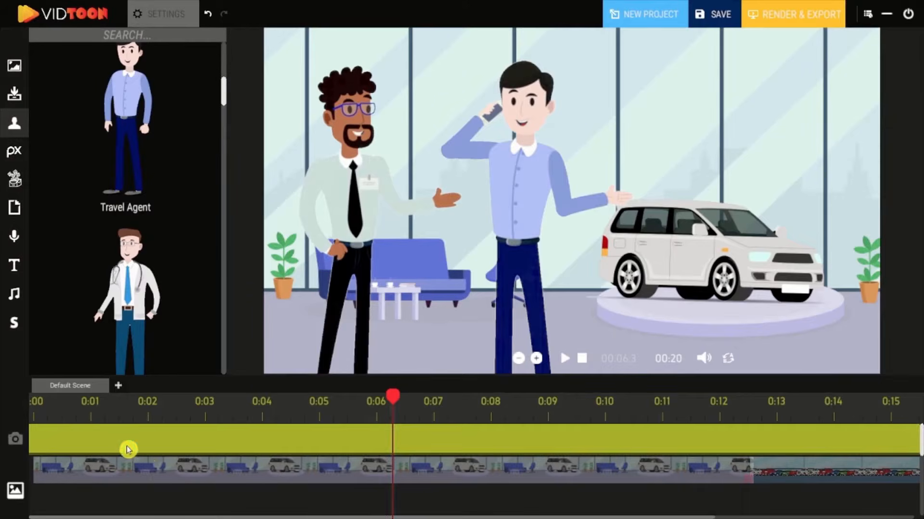
Activate the camera track and add a camera clip spanning from 2 to 4 seconds
click(127, 450)
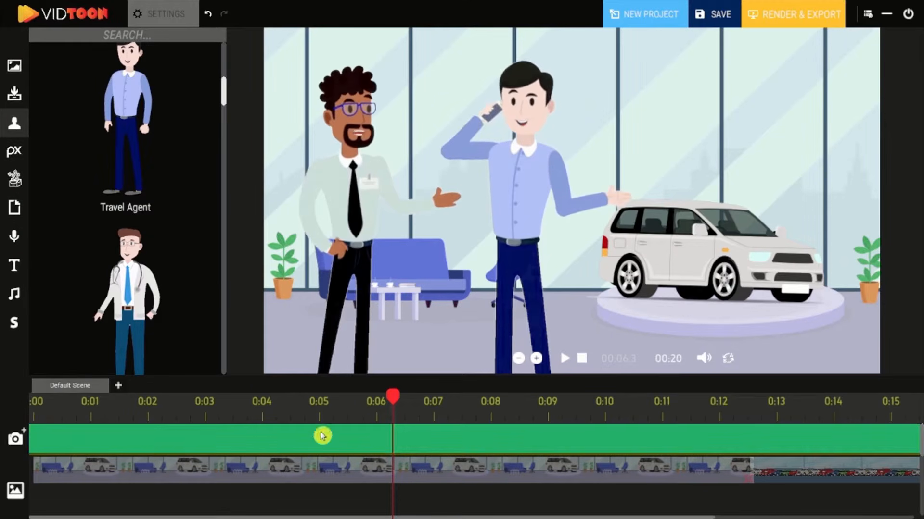
drag(390, 402, 147, 412)
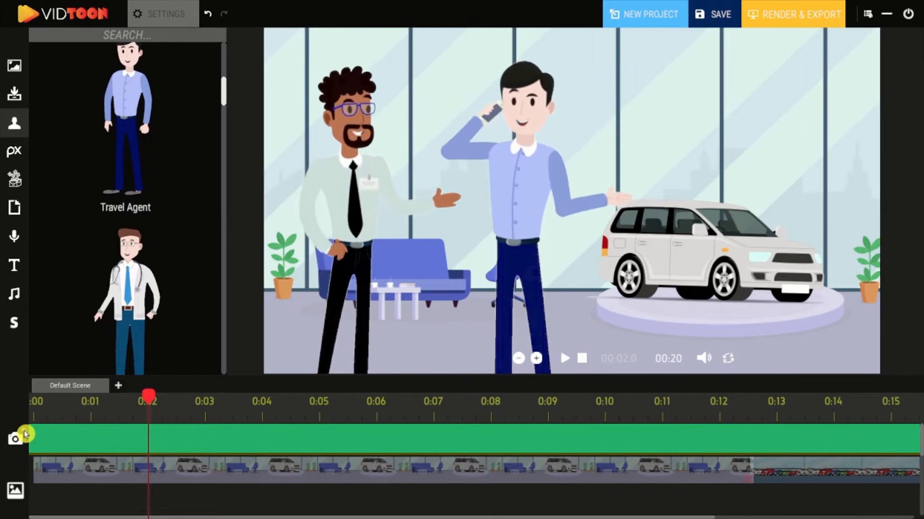
click(24, 433)
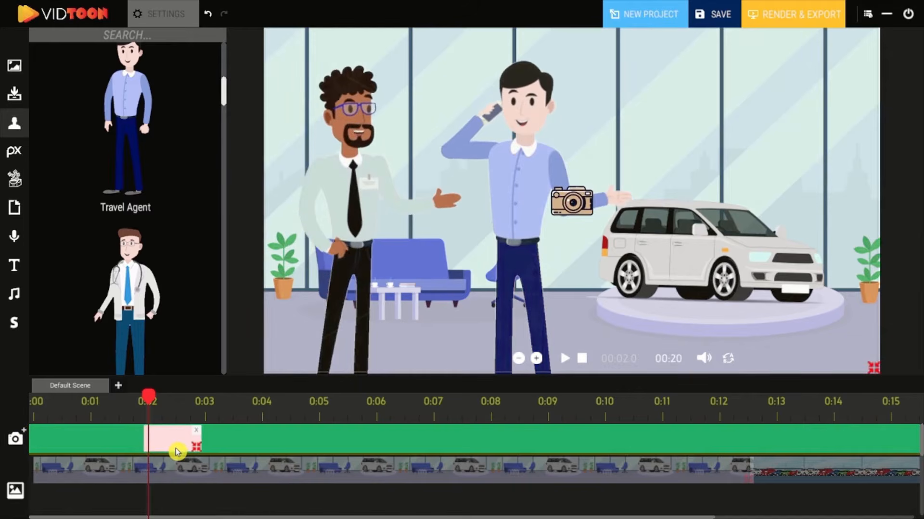
drag(191, 451, 263, 447)
Shrink the camera frame around the two characters' upper bodies and preview the zoom
drag(871, 367, 617, 260)
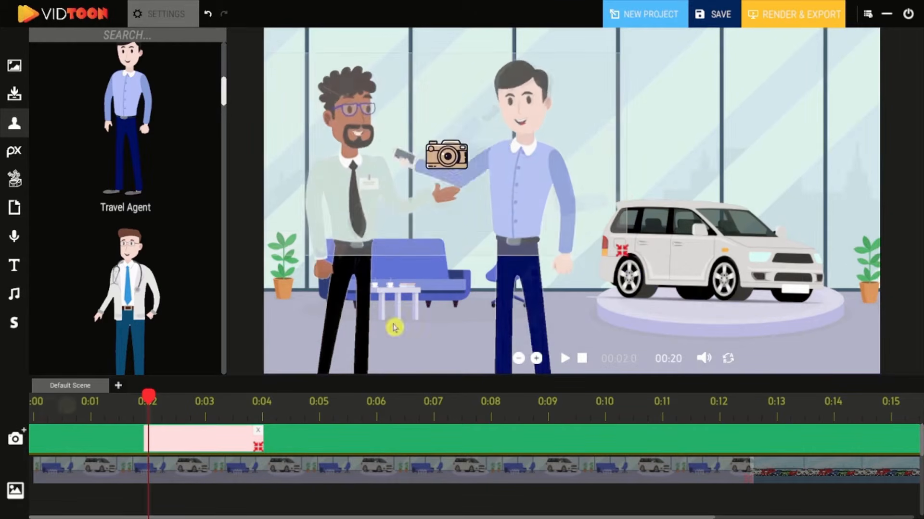
click(564, 359)
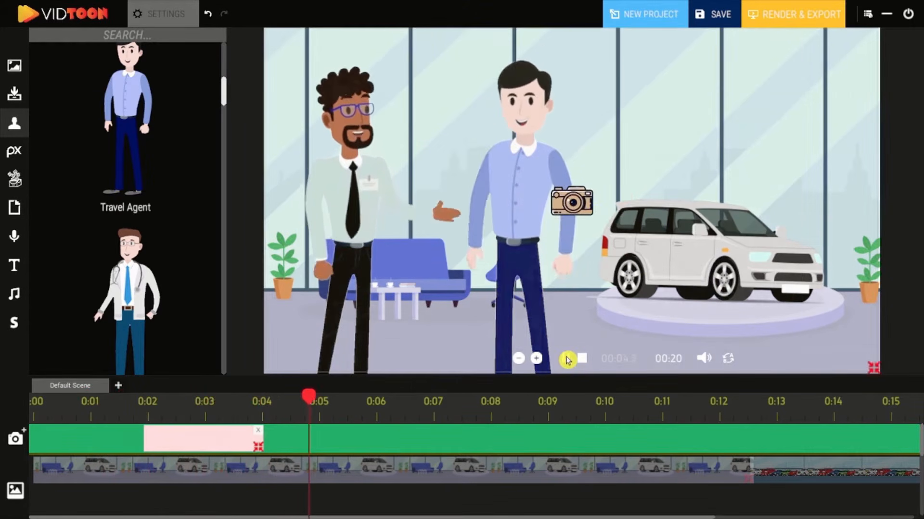
click(566, 359)
Add a second camera clip spanning from 4 to 6 seconds, directly after the first one
drag(323, 399, 263, 409)
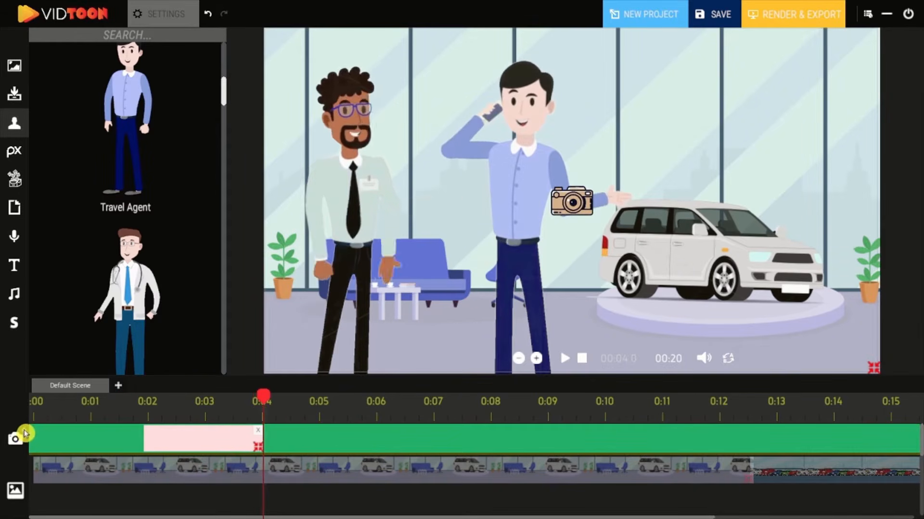
click(23, 436)
drag(314, 448, 378, 449)
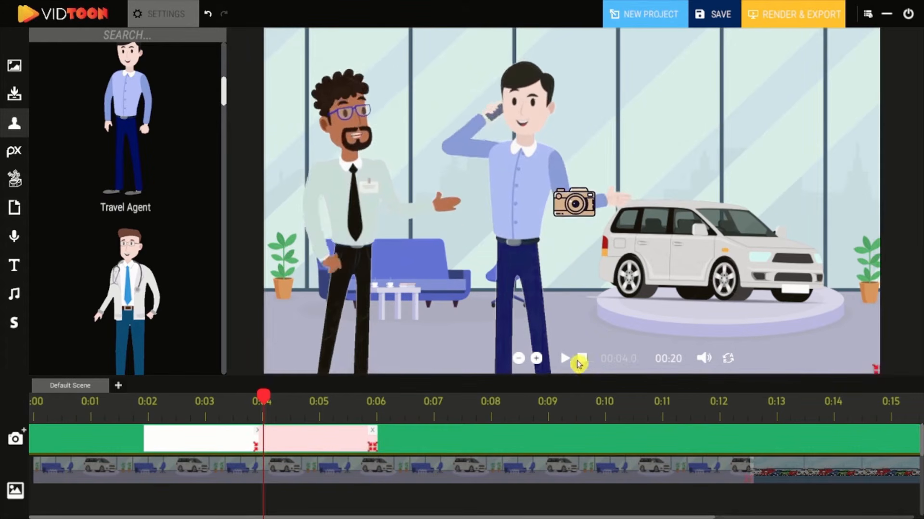
Play the scene from the start to preview both camera clips
click(566, 361)
click(583, 360)
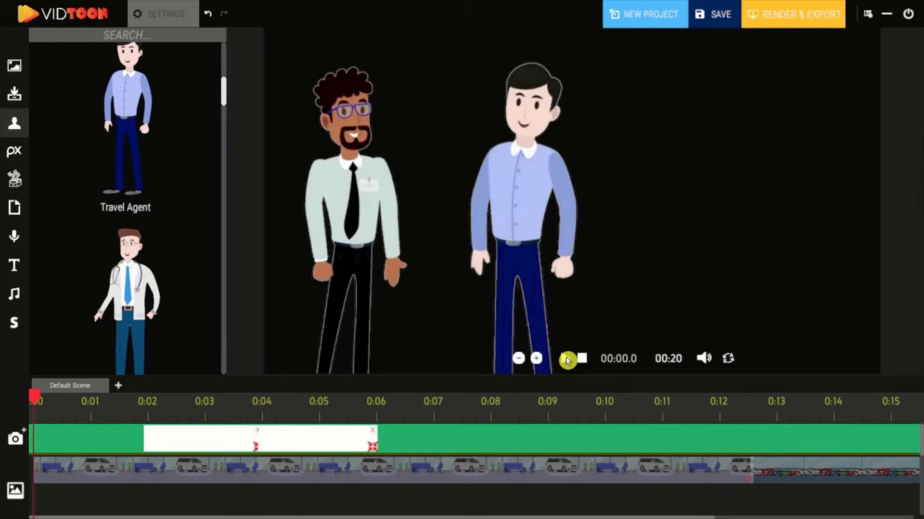
click(567, 360)
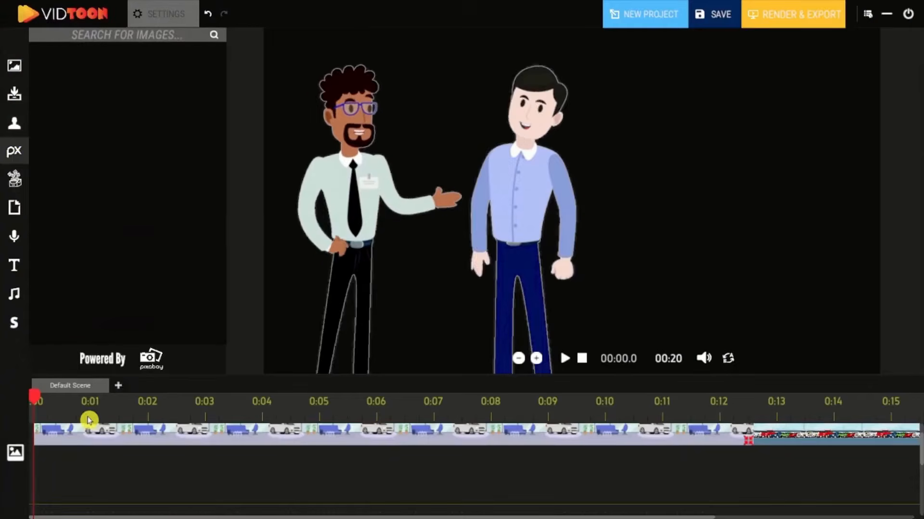
Search the Pixabay images for "question", download the red question-mark warning signs picture, and place it above the van at about 1.2 seconds
click(99, 404)
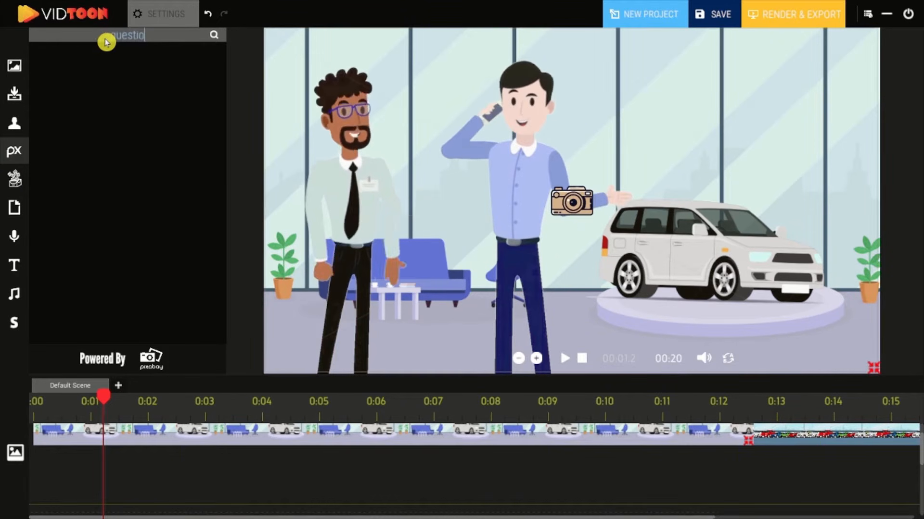
click(216, 36)
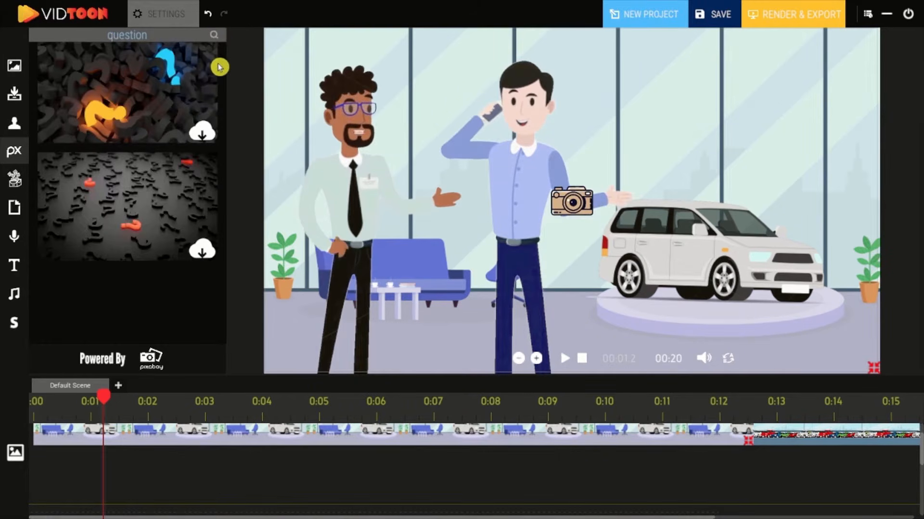
drag(227, 103, 223, 299)
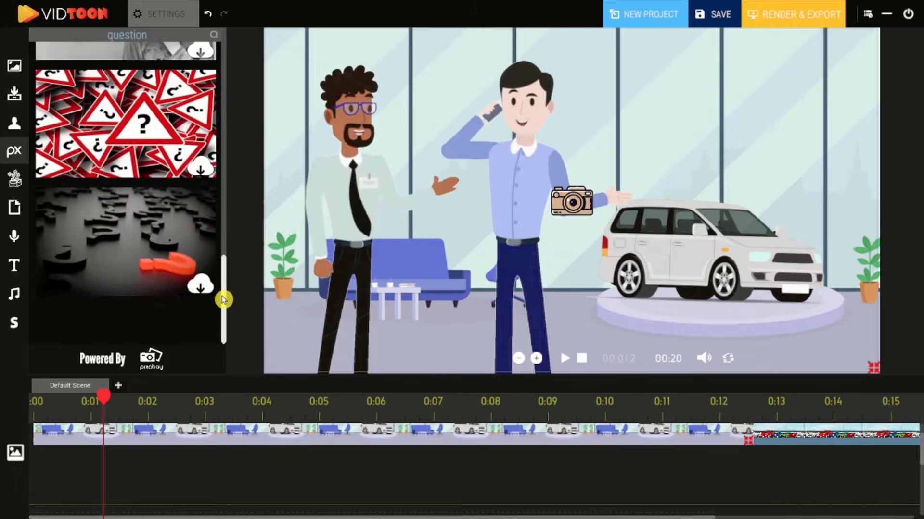
click(200, 167)
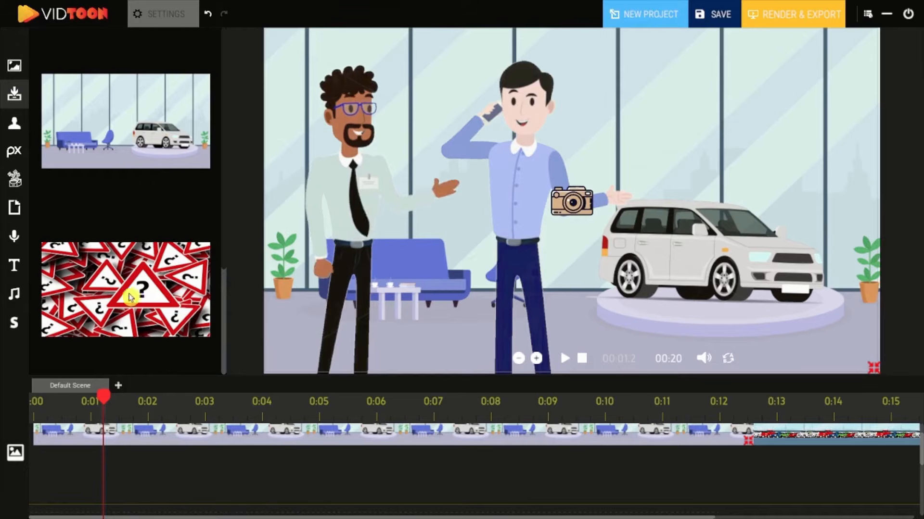
click(124, 292)
drag(600, 194, 692, 126)
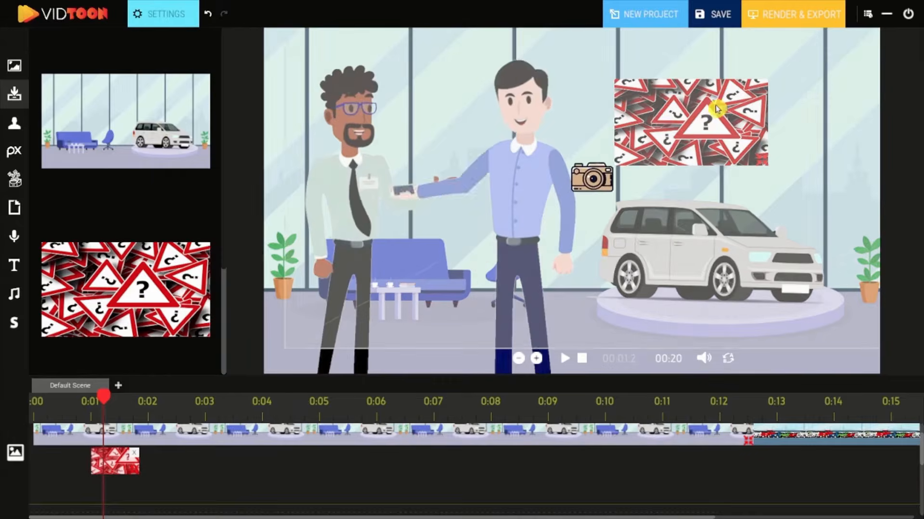
Enable Move A To B on the warning signs picture with its end point on the van, duplicate it, and delete the clips
click(168, 14)
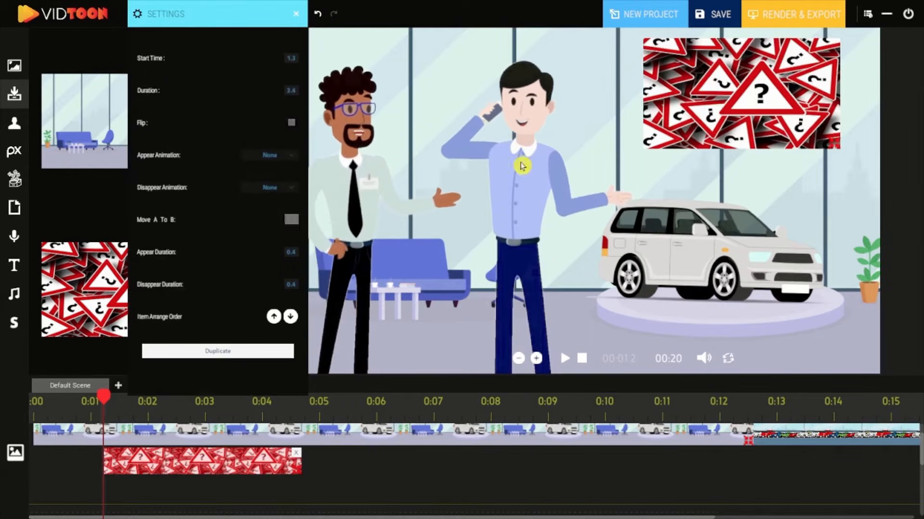
click(291, 219)
drag(736, 89, 736, 224)
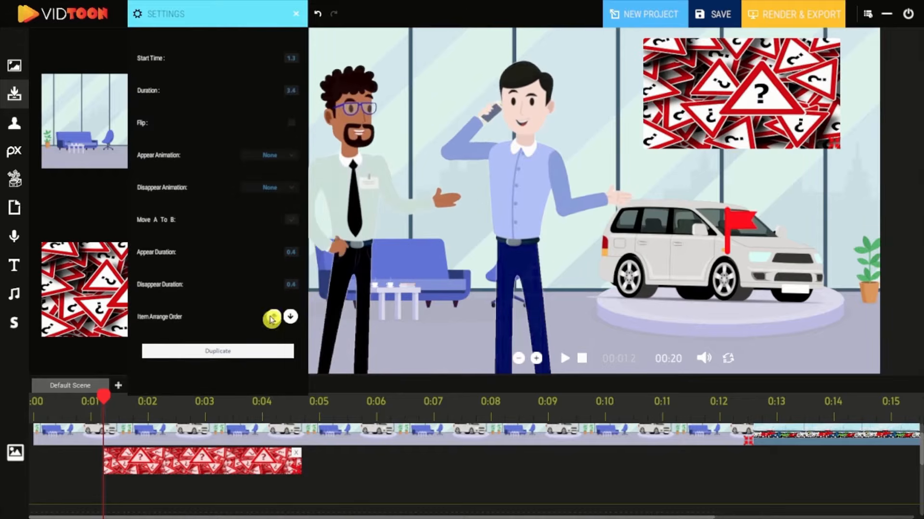
click(233, 353)
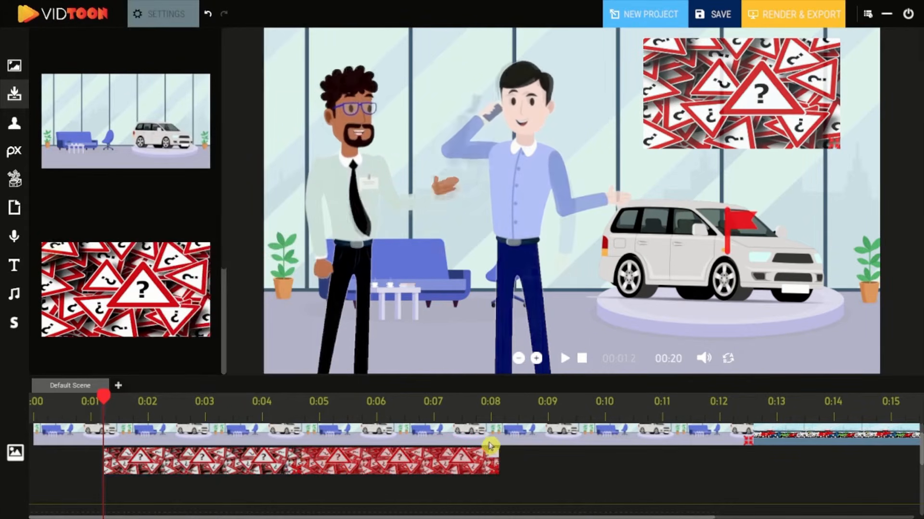
key(Delete)
Search the icon library for "Money", add the green banknote with coin stacks above the van, and lengthen its timeline clip
click(15, 178)
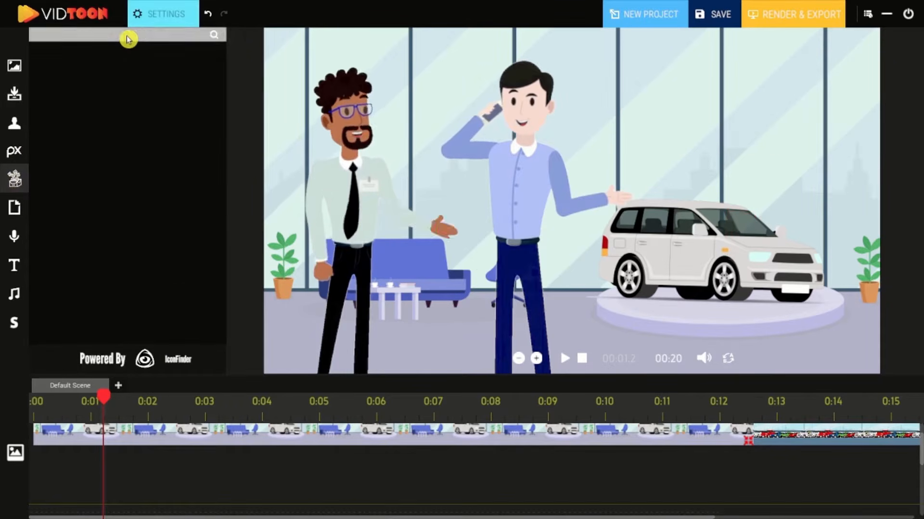
click(128, 39)
text(Money)
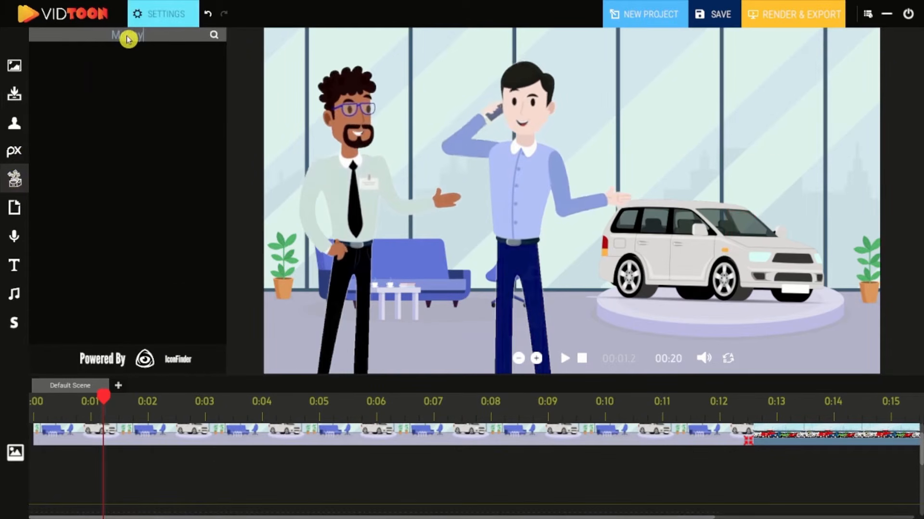
key(Return)
drag(224, 53, 231, 70)
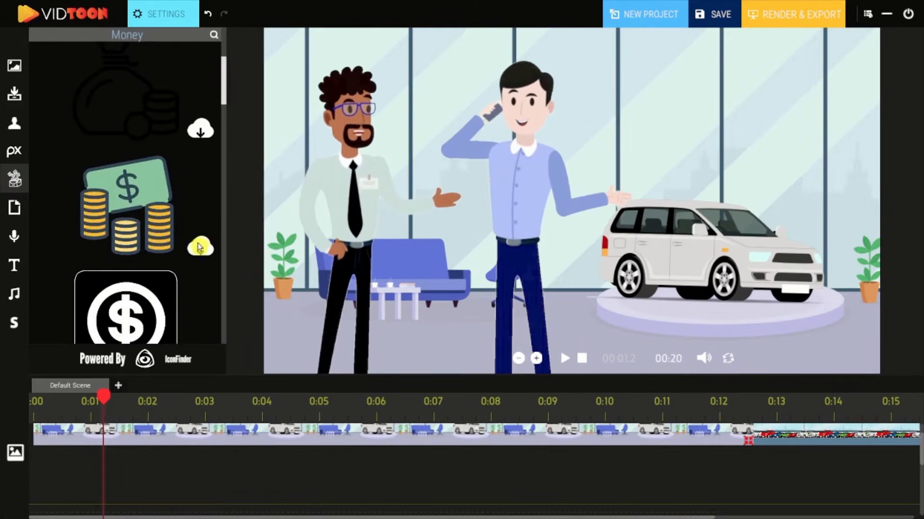
click(199, 247)
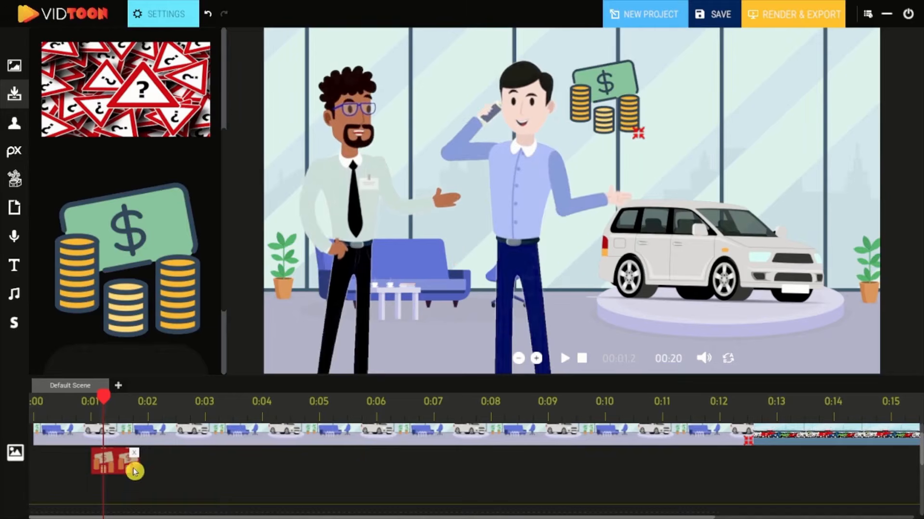
drag(135, 468, 495, 460)
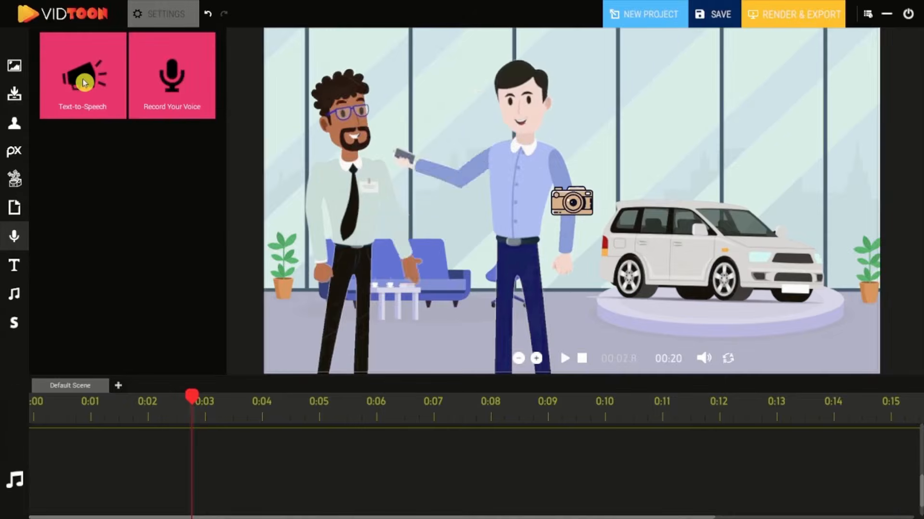
Add a Text-to-Speech clip spanning 2 to 8 seconds, try the Microsoft Zira Desktop voice, and switch back to Microsoft David Desktop
drag(83, 76, 476, 448)
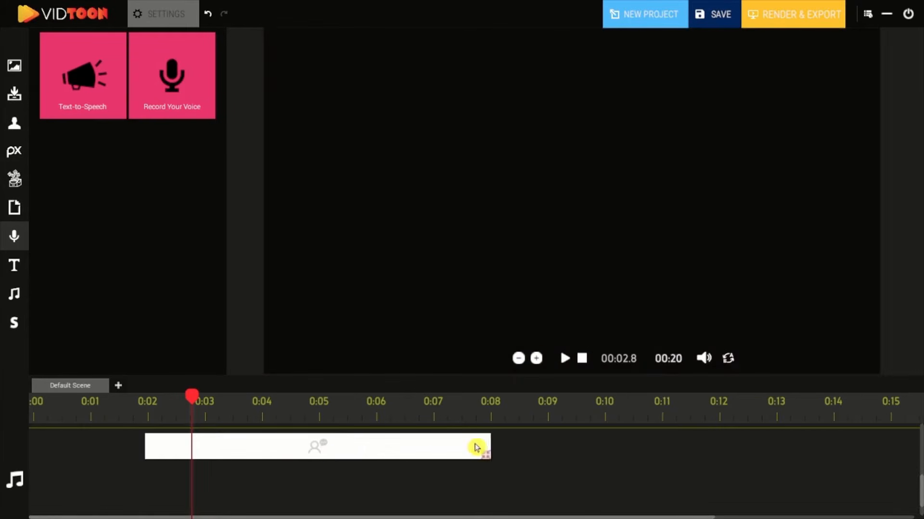
click(416, 448)
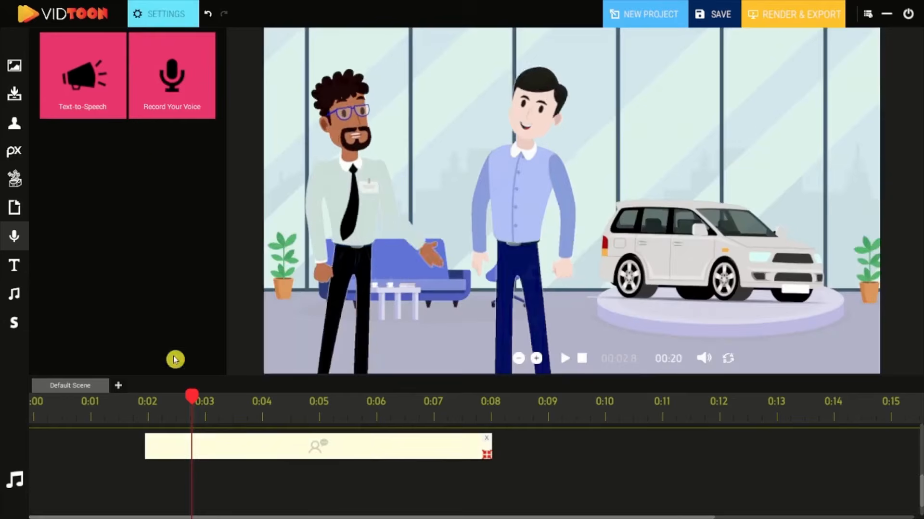
click(154, 18)
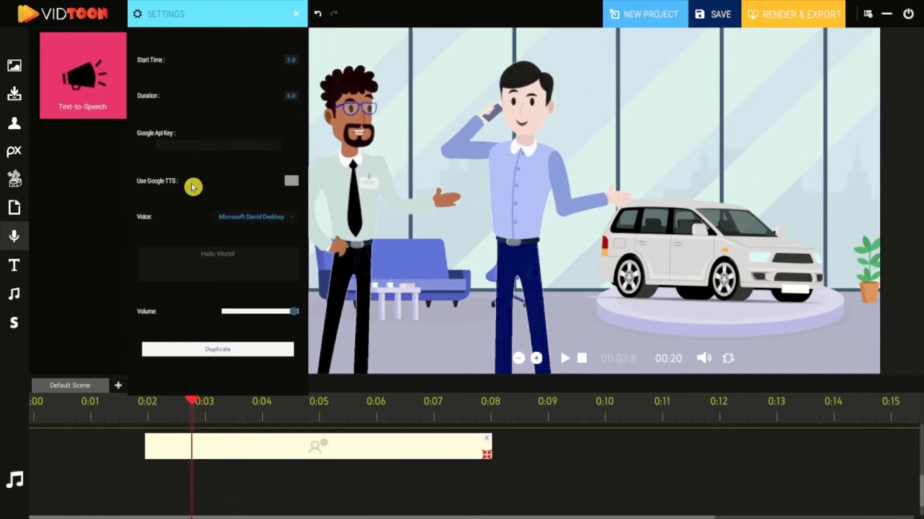
click(271, 222)
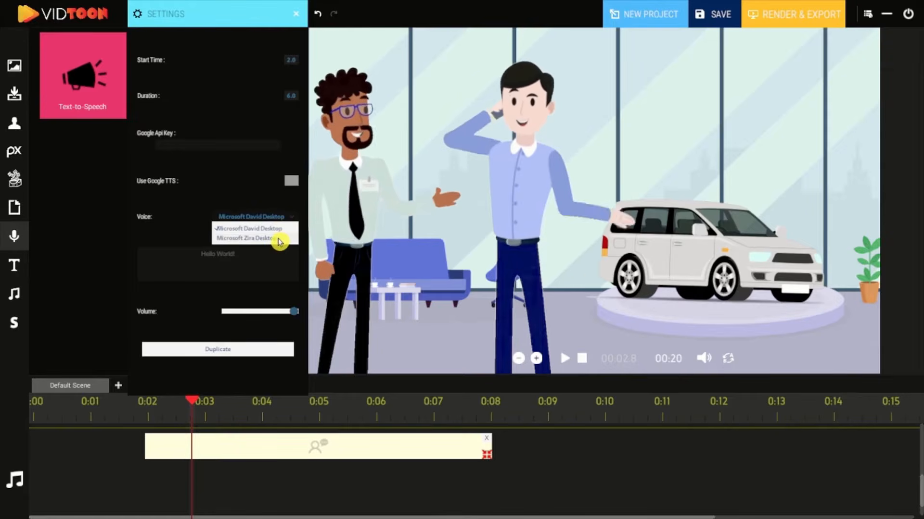
click(279, 239)
click(283, 222)
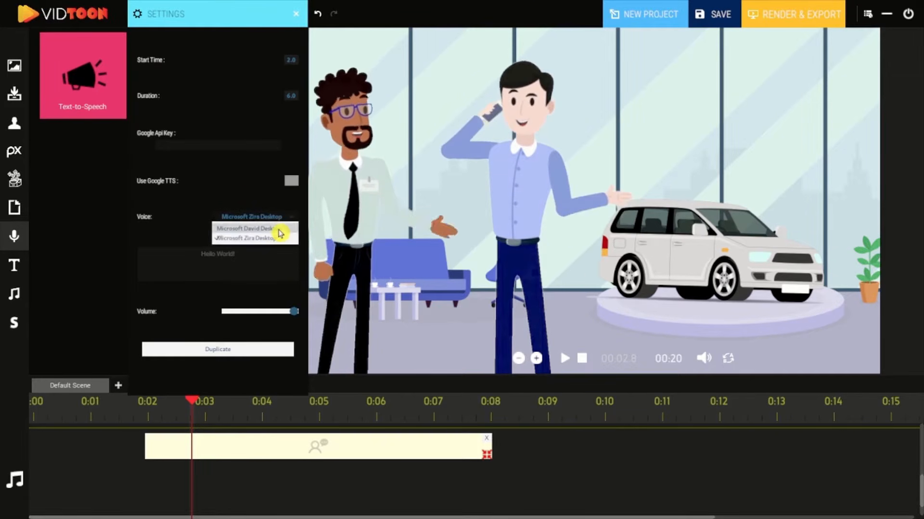
click(278, 231)
Replace the speech clip's sample text with "Are You looking for a good car" and close its settings
drag(244, 252, 159, 259)
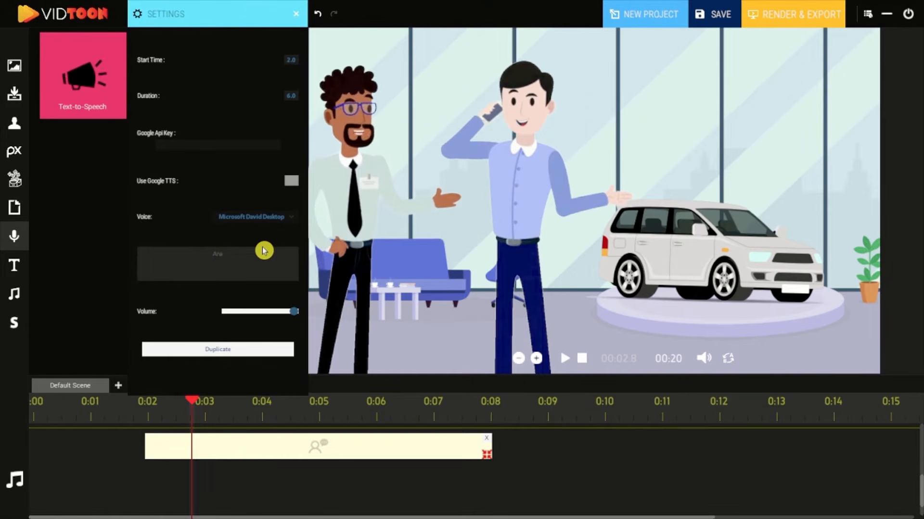
text(Are You looking)
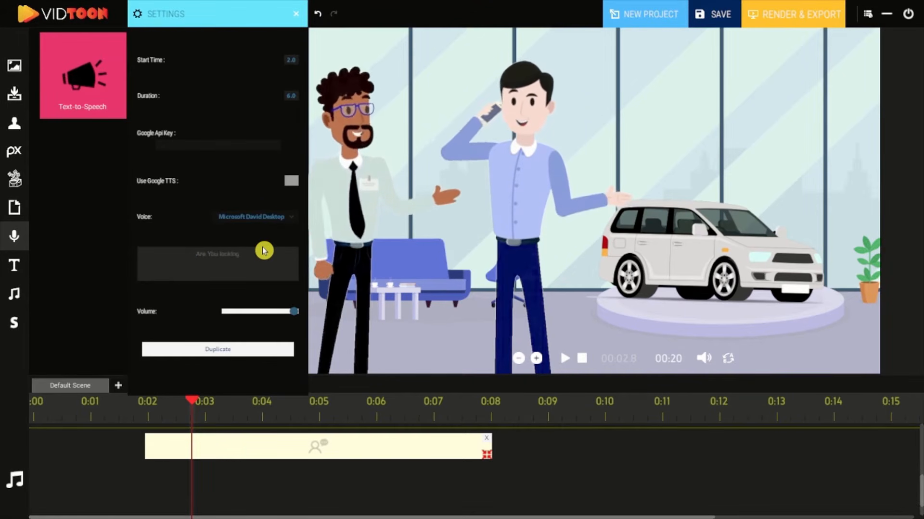
text( for a good)
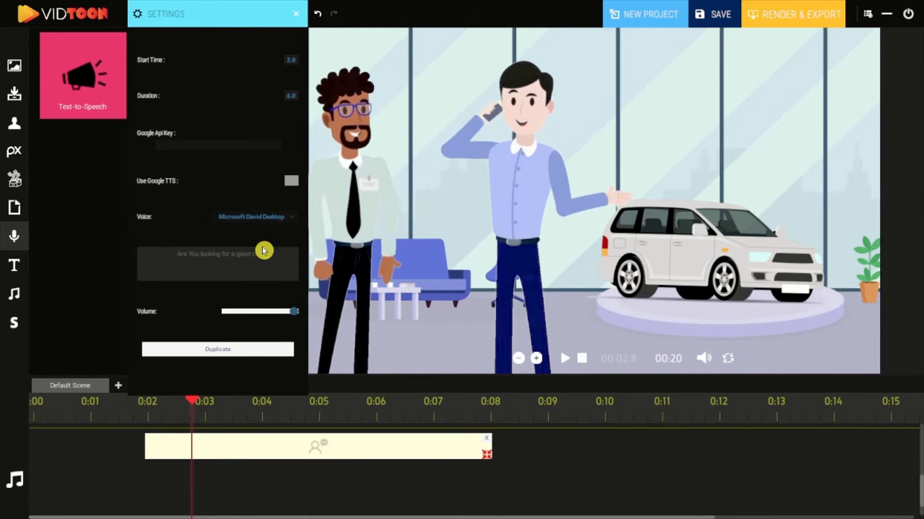
text( car)
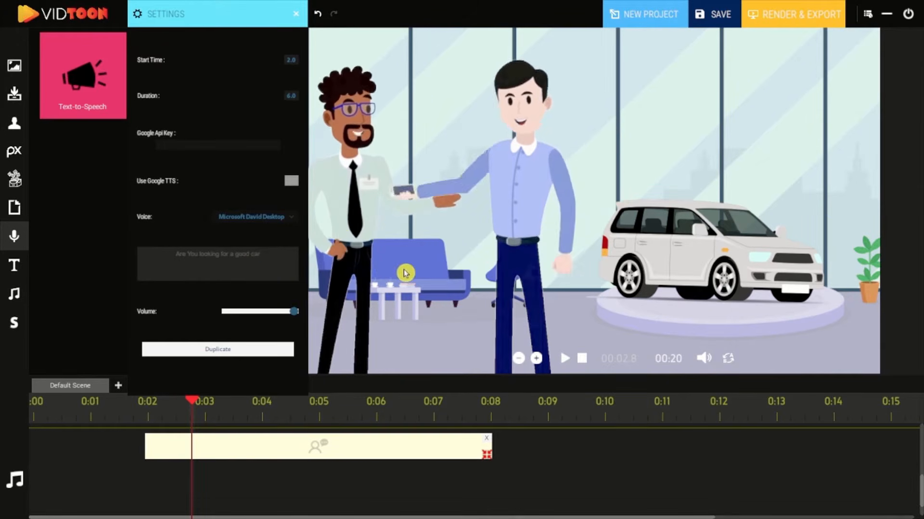
click(399, 264)
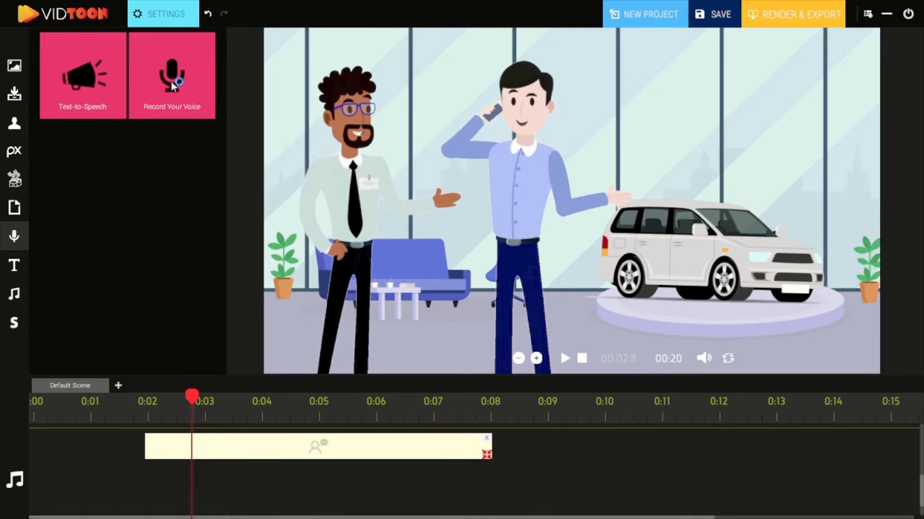
Add a Record Your Voice clip below the speech clip, inspect its recording settings, and remove both voice clips
drag(173, 82, 239, 481)
click(302, 489)
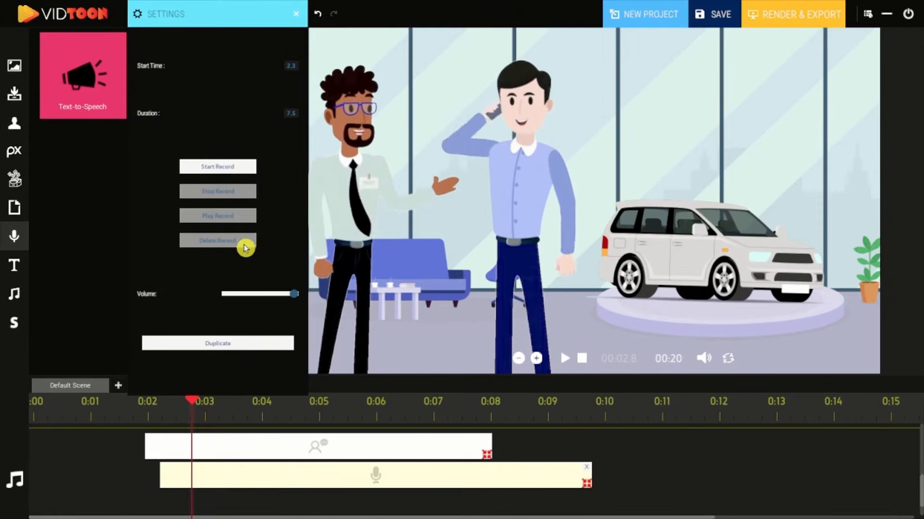
click(295, 20)
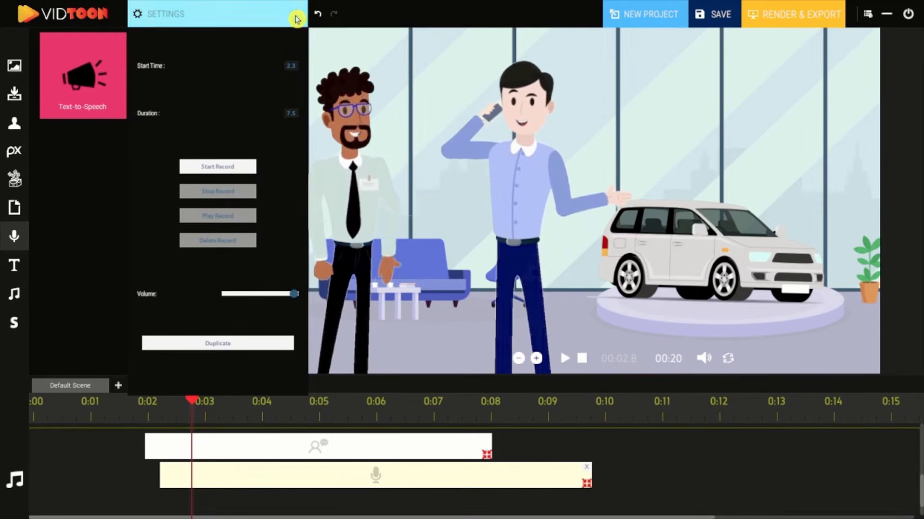
click(587, 482)
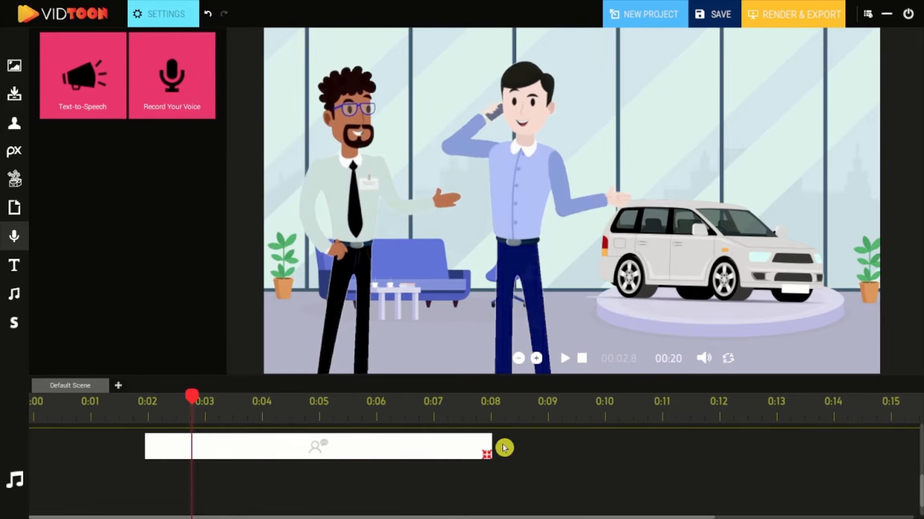
click(489, 442)
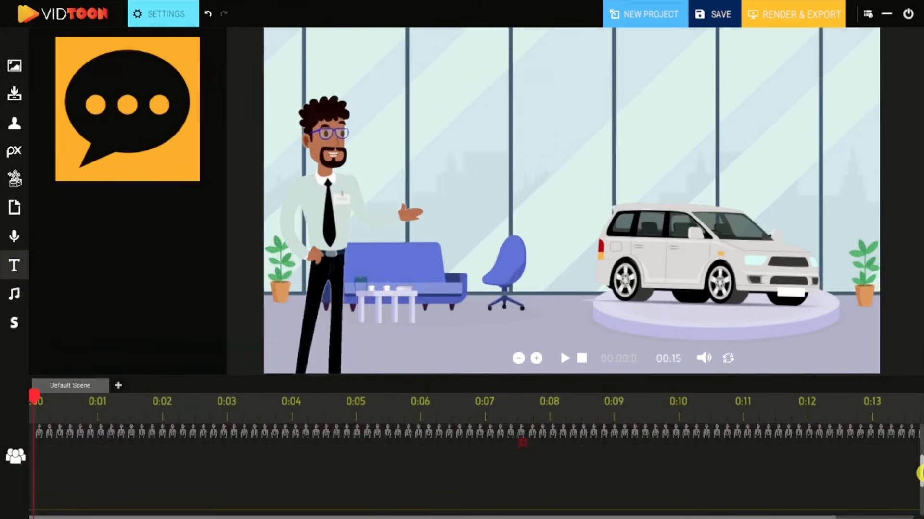
Add a text clip to the timeline spanning from 1 to 5 seconds
drag(920, 474, 919, 486)
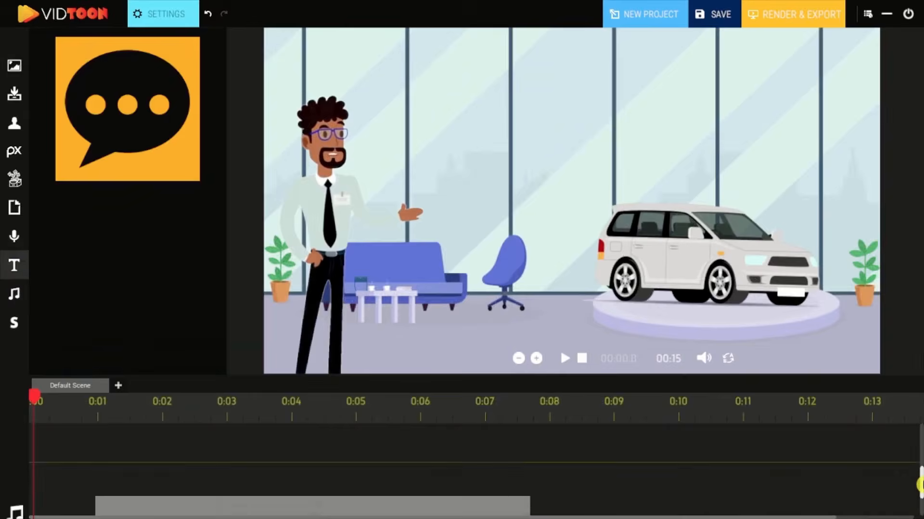
drag(99, 112, 134, 443)
drag(190, 460, 185, 457)
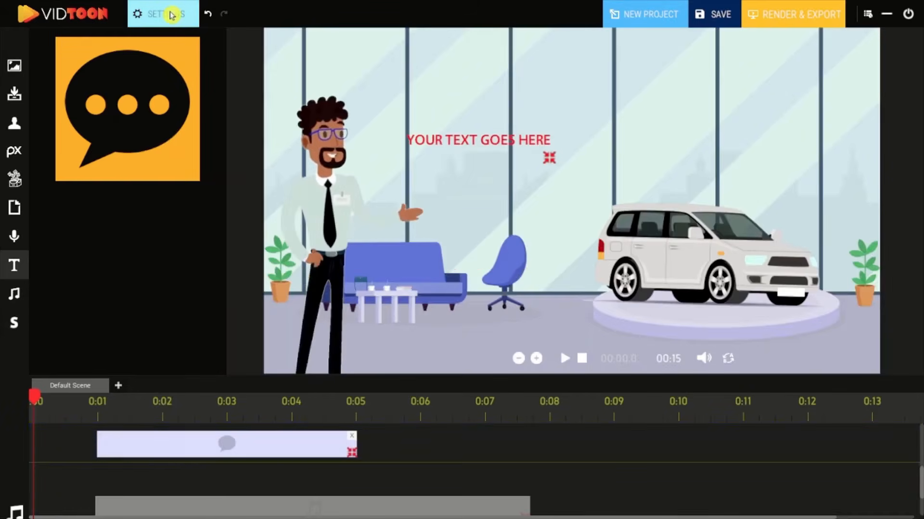
Style the text in Alegreya-Black on a grey background, set it to "Are you looking to buy or sell a vehicle any time soon?", and preview it
click(171, 14)
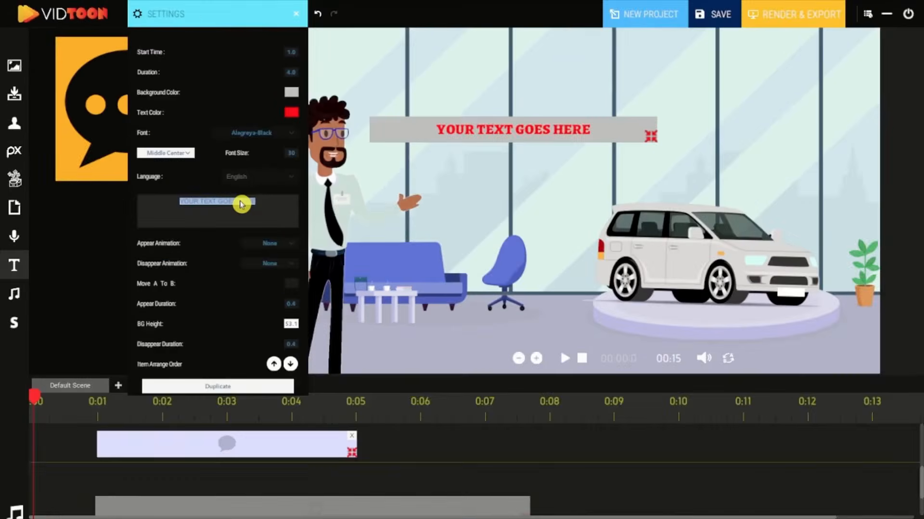
text(Are you looking)
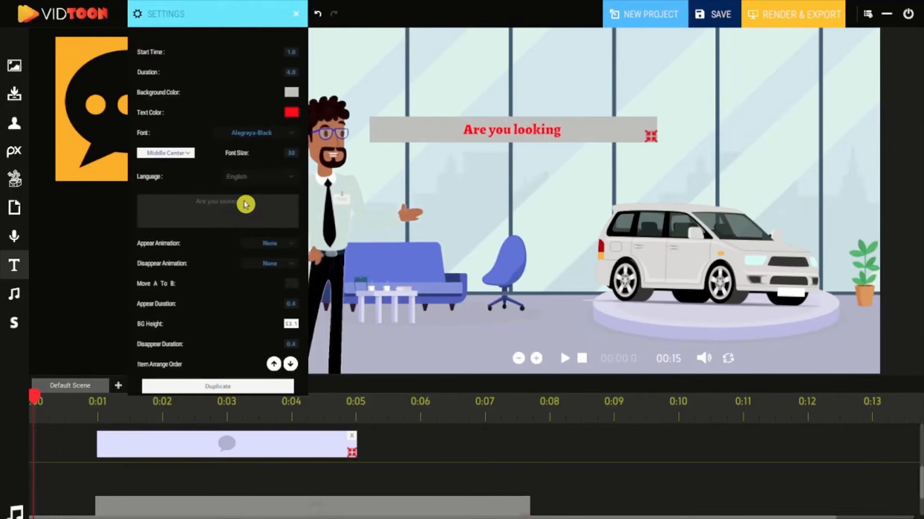
click(565, 358)
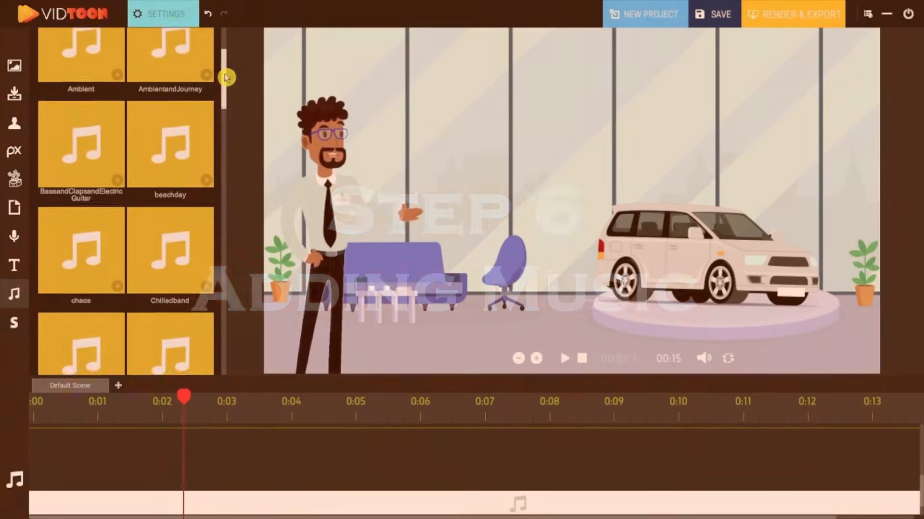
Add a background music track from the library at the start of the timeline and stretch it to a 15-second duration
drag(226, 76, 225, 150)
drag(225, 150, 224, 164)
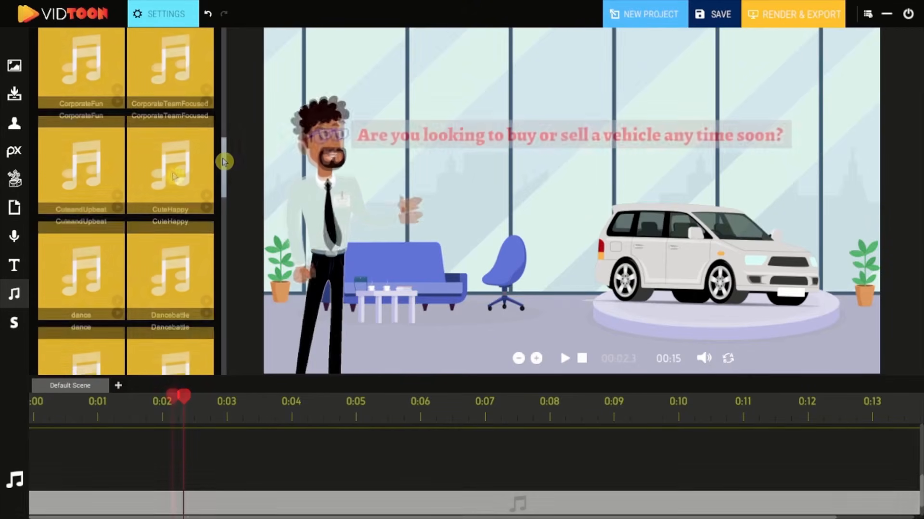
drag(176, 344, 110, 456)
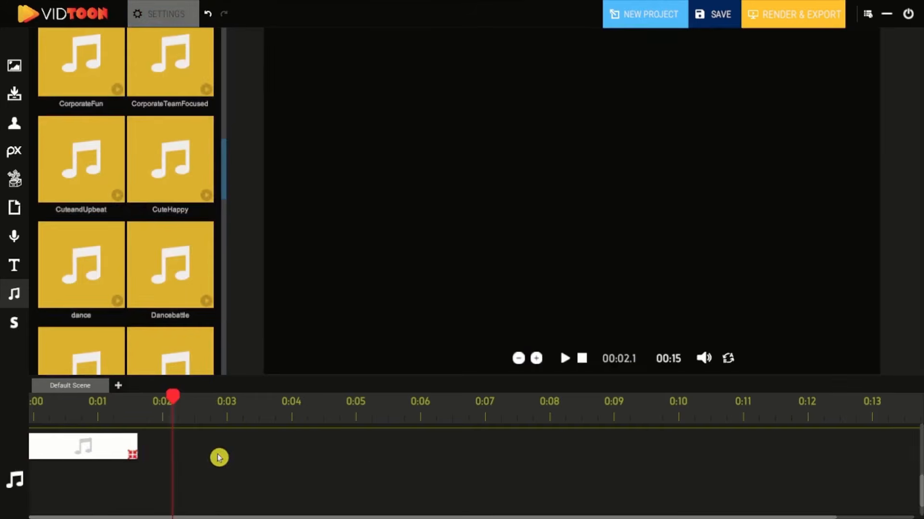
drag(219, 458, 842, 457)
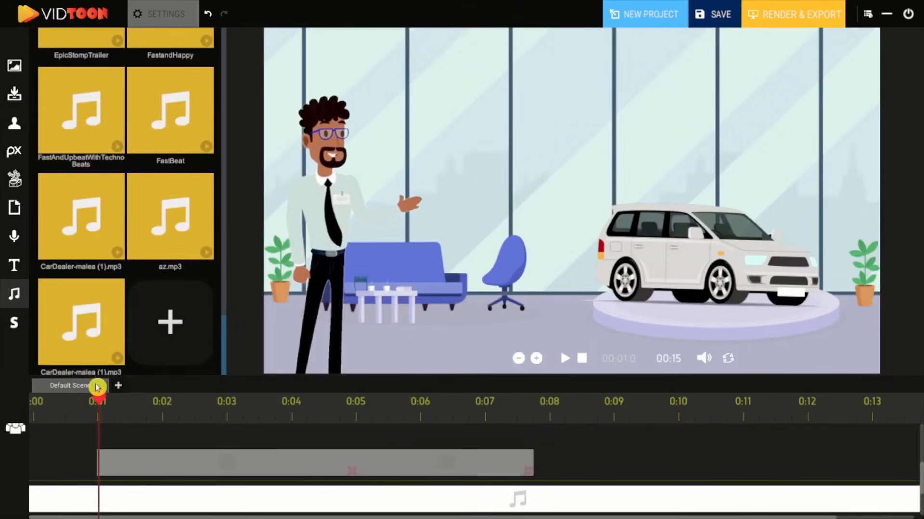
Lower the music clip's volume to a little under half in its settings, close them, and briefly preview the scene
click(168, 329)
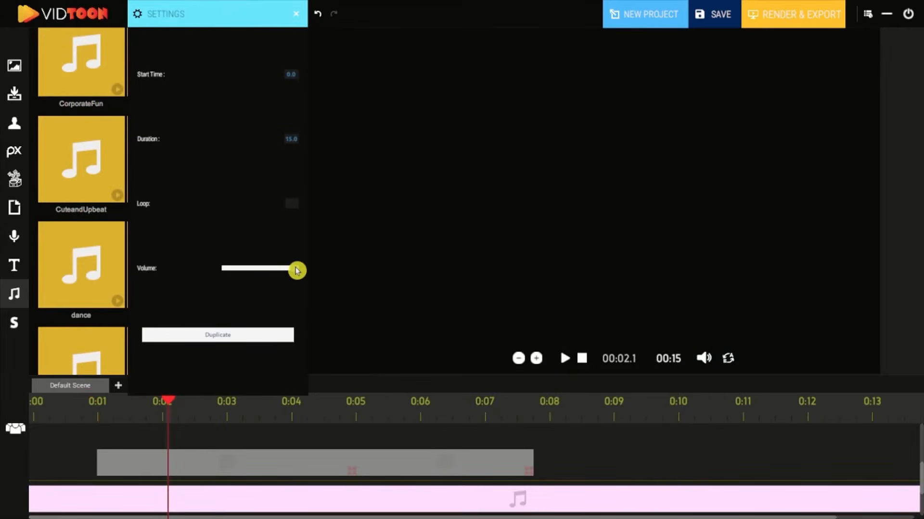
drag(297, 270, 254, 269)
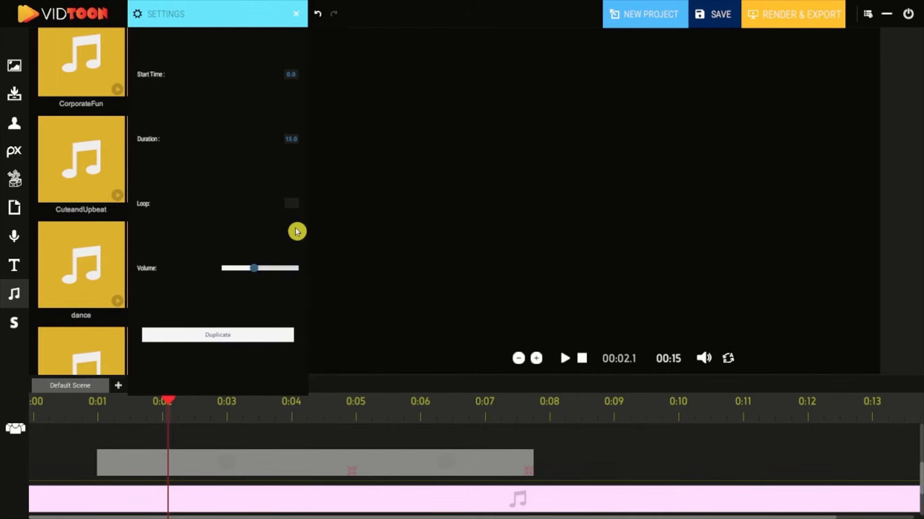
click(298, 14)
click(567, 359)
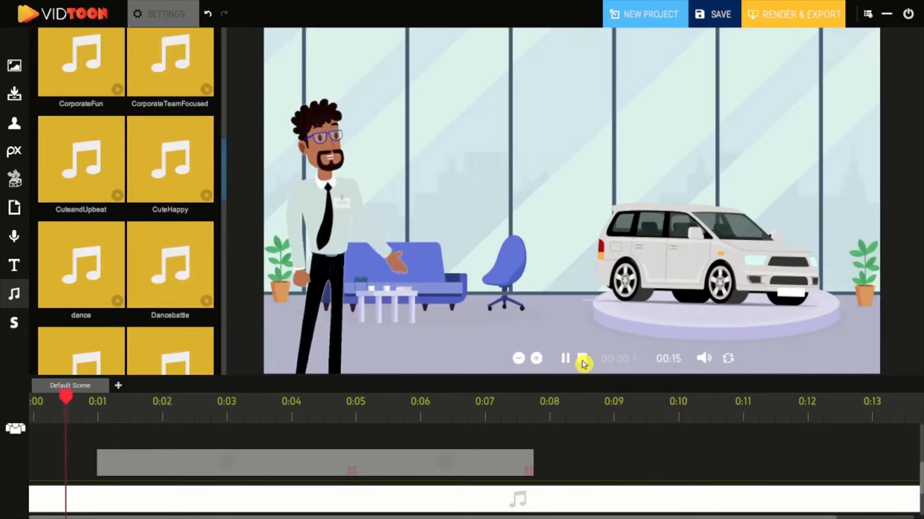
click(582, 360)
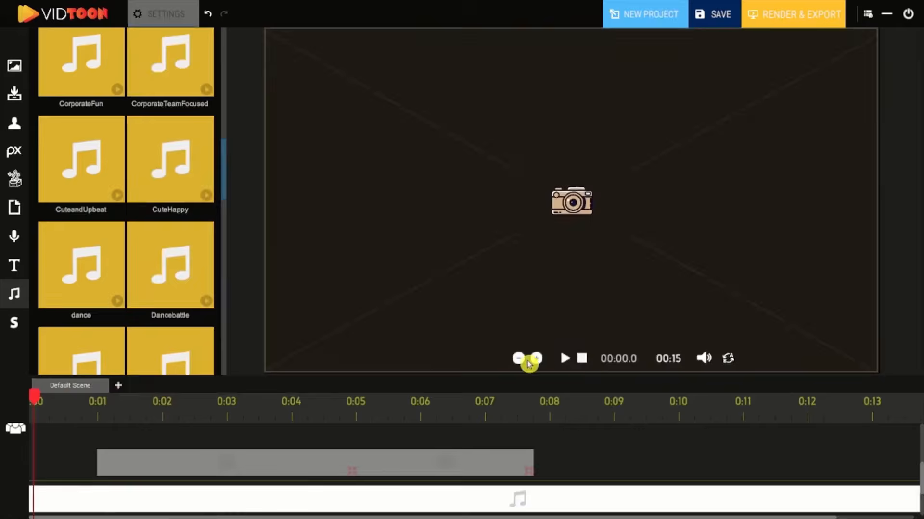
Move the playhead to 1 second and import CarDealer-malea (1).mp3 from the Desktop into the music library
drag(225, 182, 214, 363)
click(92, 417)
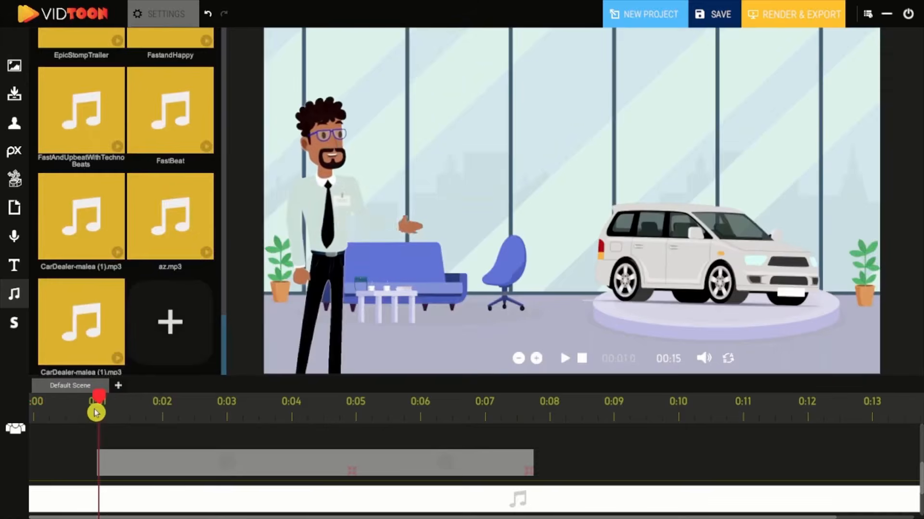
click(170, 327)
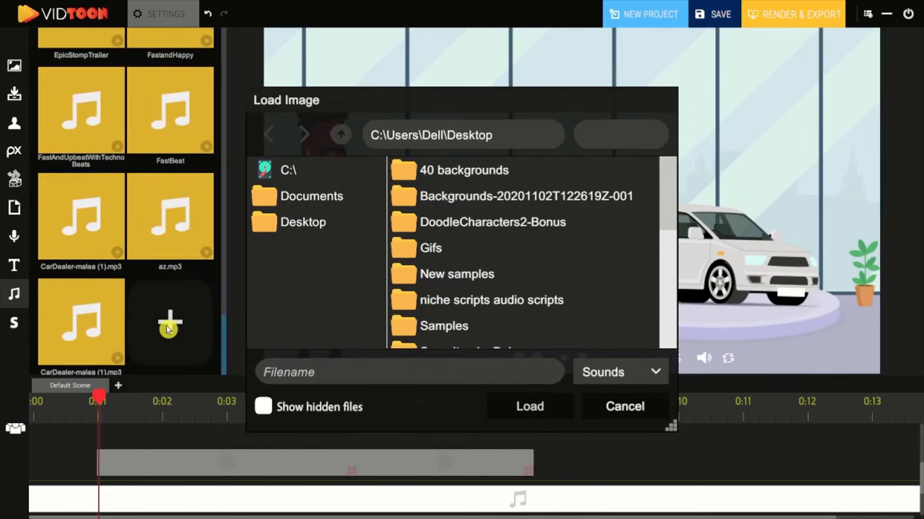
scroll(530, 255, down, 5)
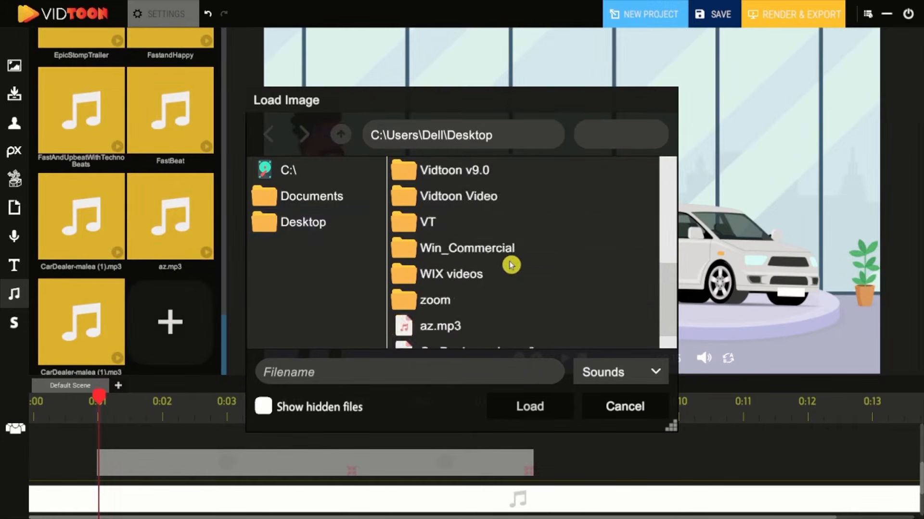
click(503, 340)
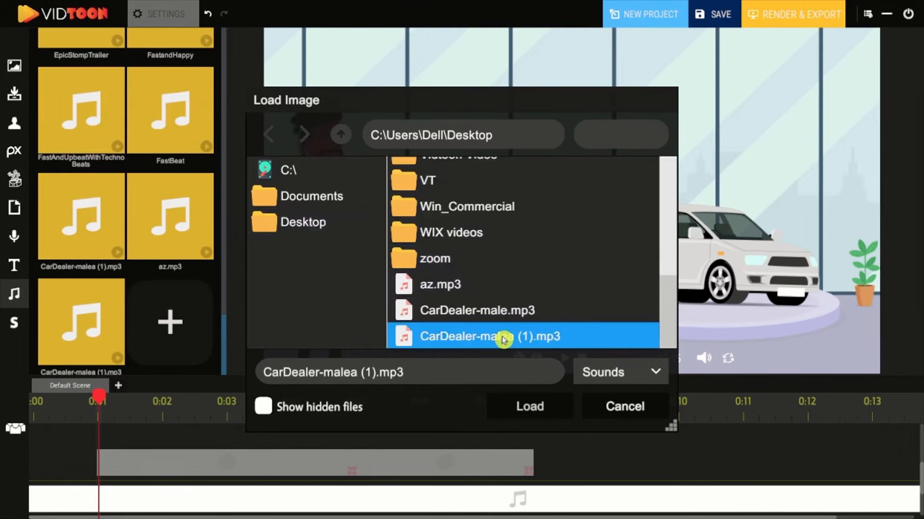
click(528, 407)
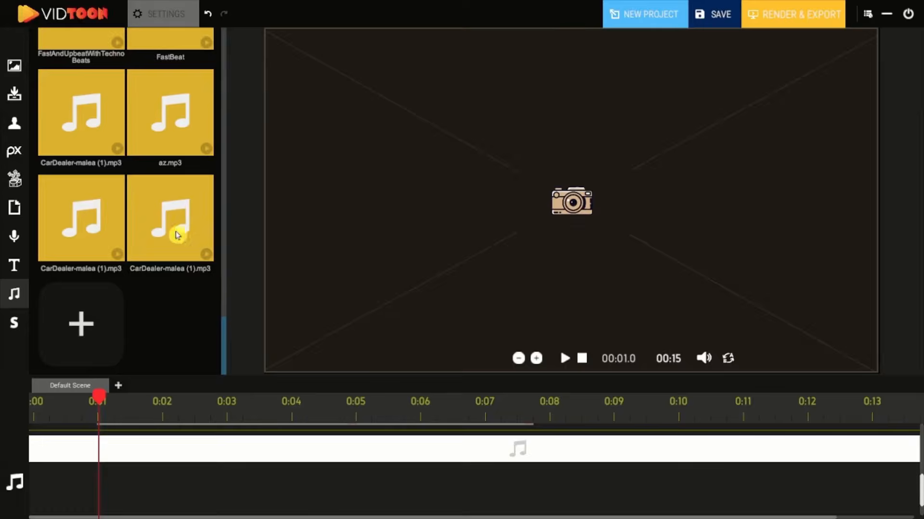
Place the imported CarDealer-malea (1).mp3 below the music clip starting at 1 second, open its settings, and preview the scene from the beginning
drag(175, 231, 157, 480)
click(185, 5)
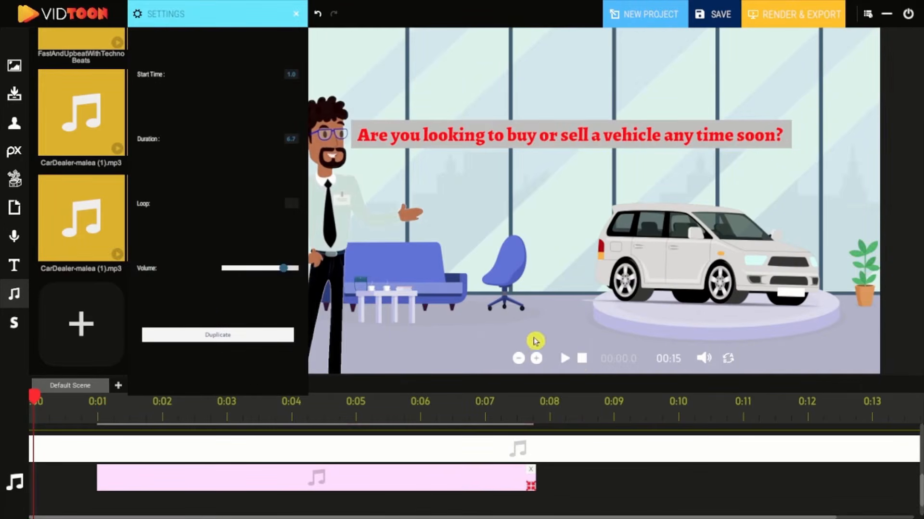
click(583, 359)
click(565, 360)
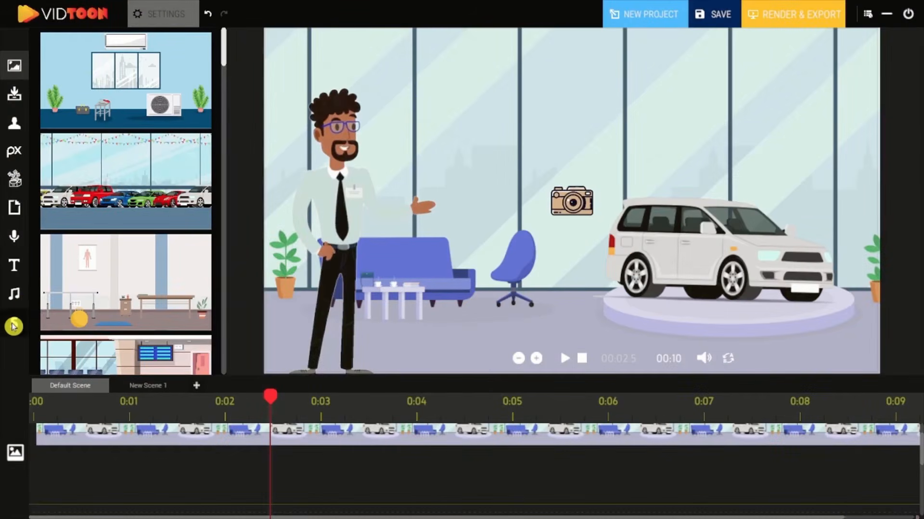
Show the project's scene list and add another scene below New Scene 1
click(13, 328)
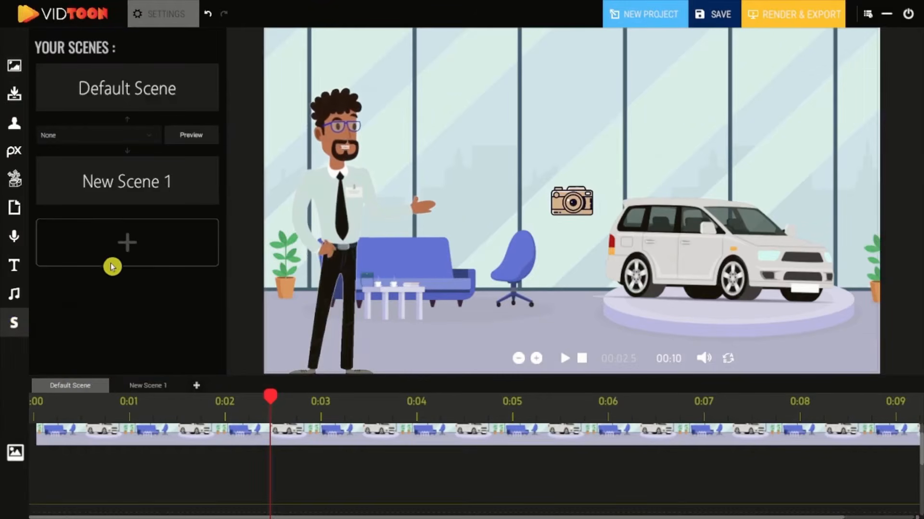
click(132, 243)
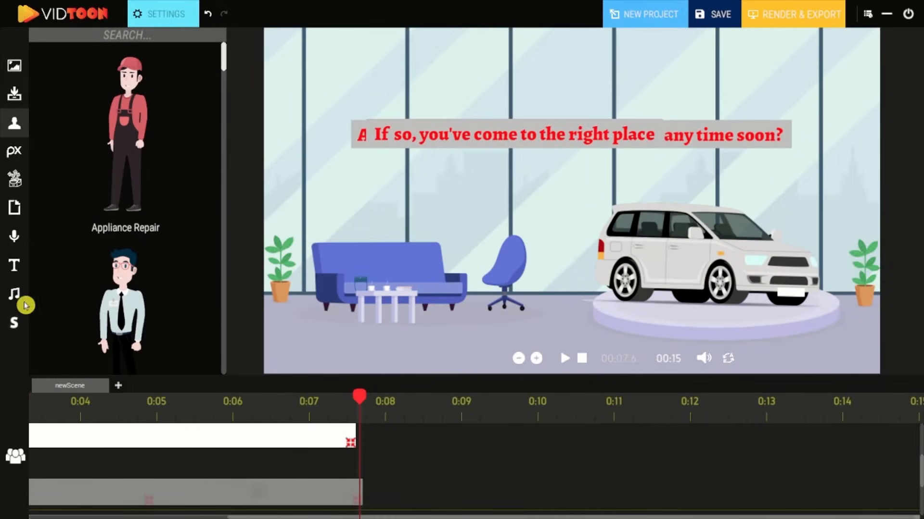
Add a second scene named scene 2, place the showroom background with bunting and a row of cars in it, and resize it
drag(302, 409, 186, 415)
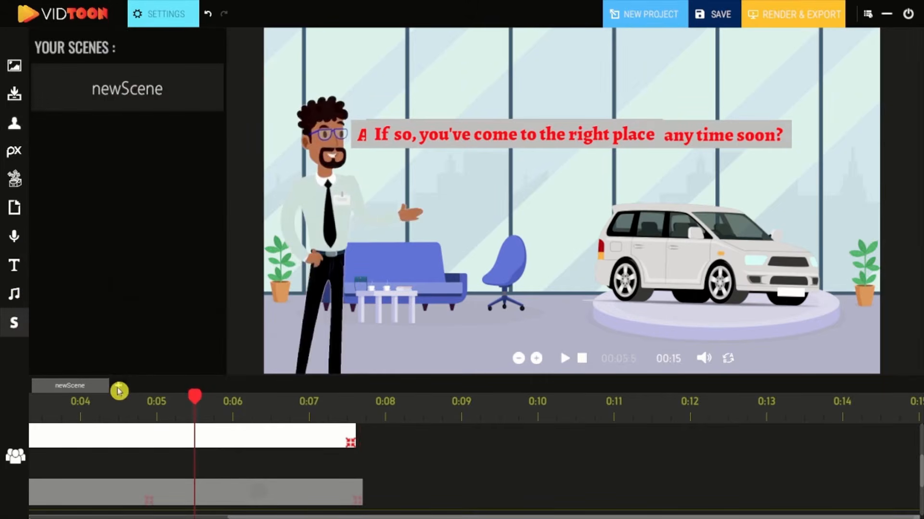
click(118, 386)
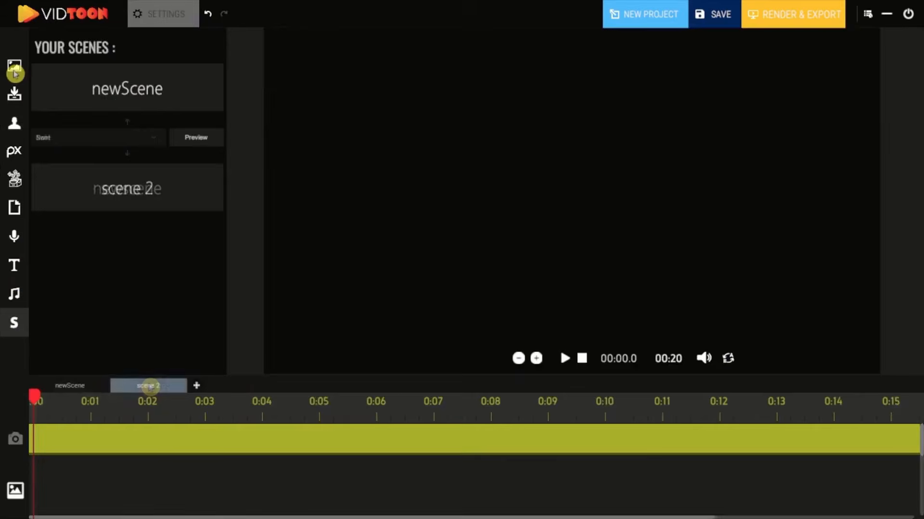
click(14, 66)
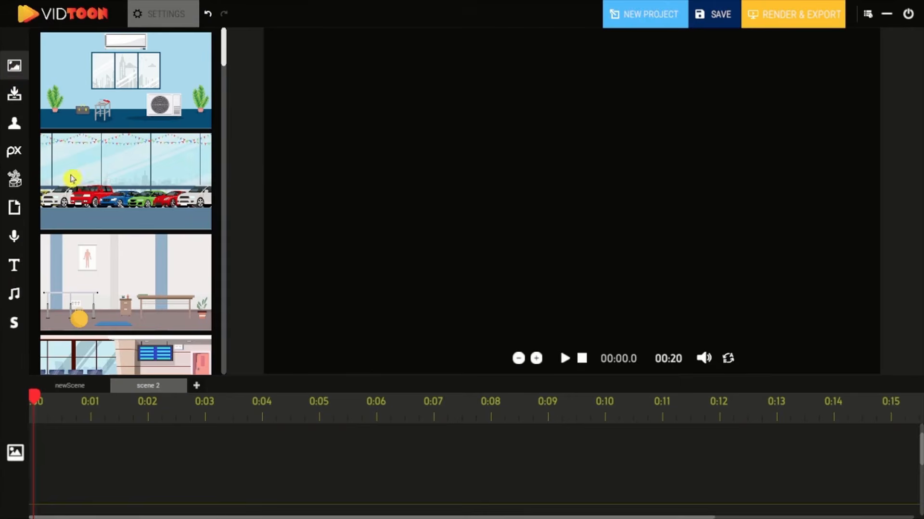
drag(72, 179, 327, 75)
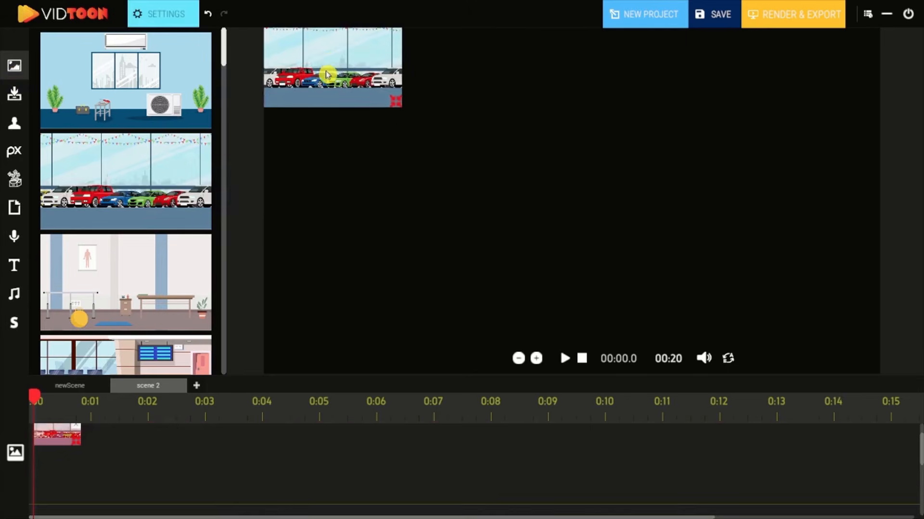
mouse_move(397, 106)
mouse_down()
mouse_move(546, 204)
mouse_move(532, 209)
mouse_move(392, 92)
mouse_up()
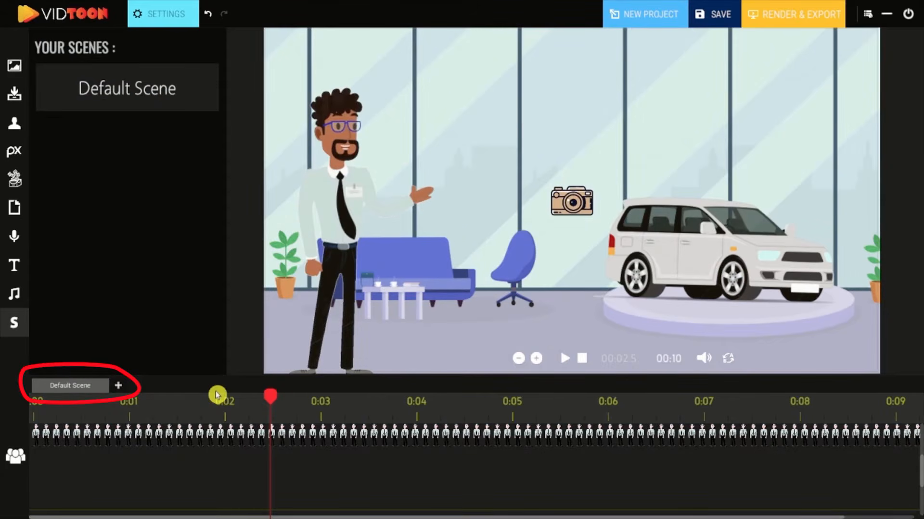
Add two more scenes after Default Scene and switch to New Scene 1
click(119, 386)
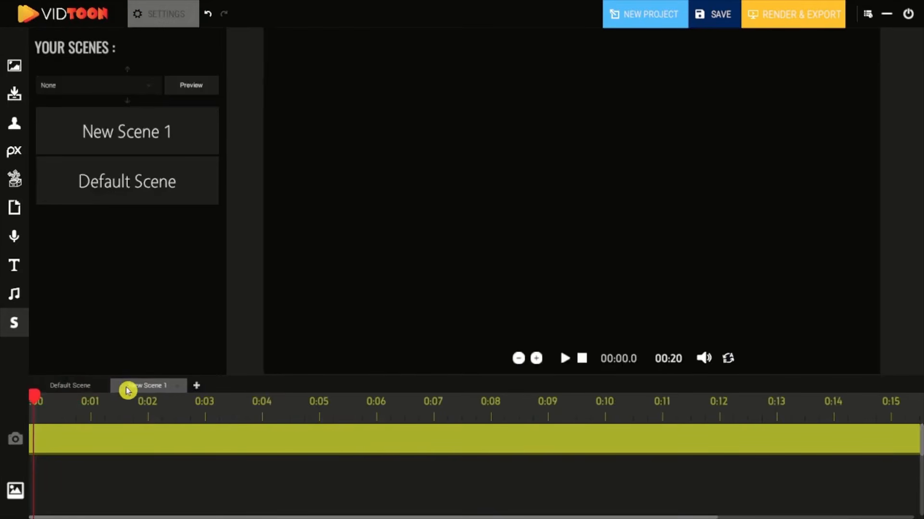
click(199, 386)
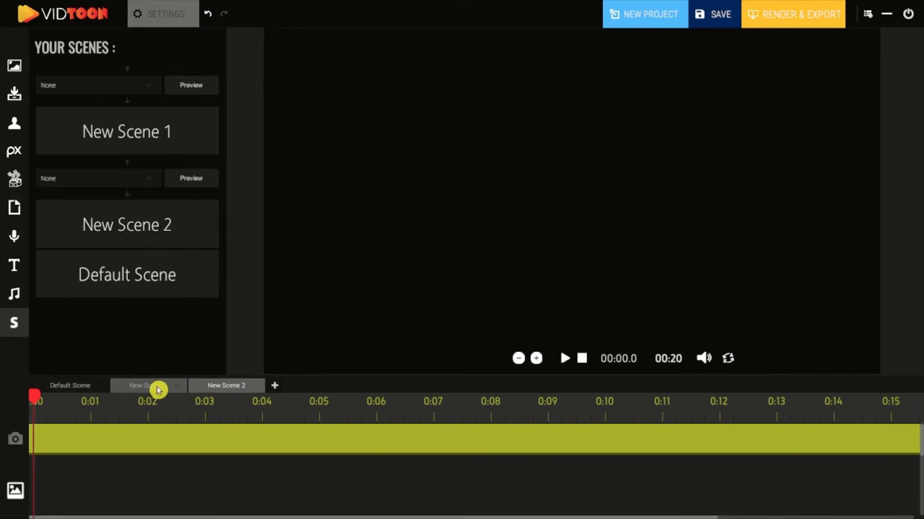
click(158, 387)
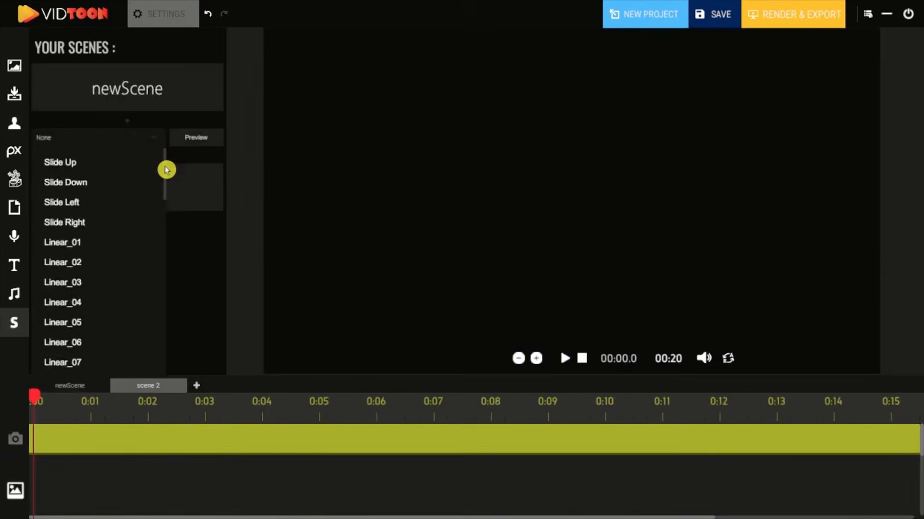
Try the Circle_04 transition between newScene and scene 2 and preview it
scroll(166, 178, down, 3)
drag(165, 182, 159, 272)
click(91, 245)
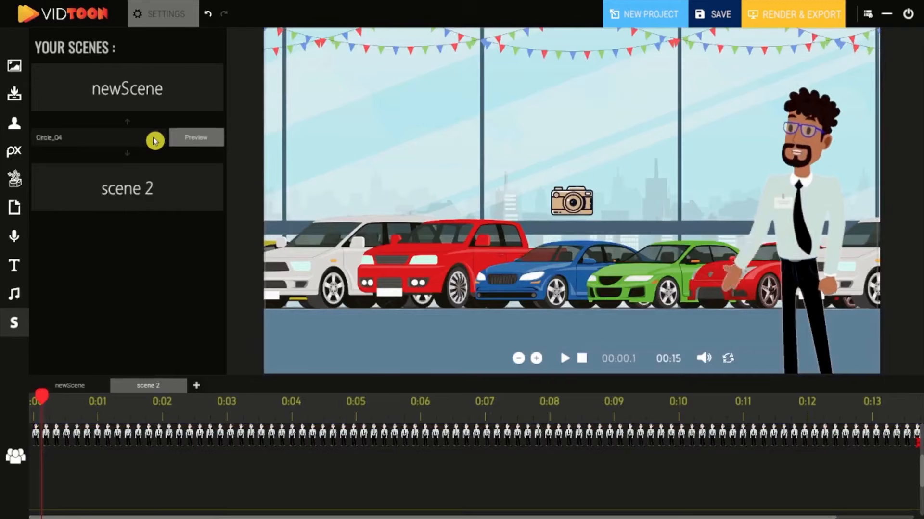
click(154, 140)
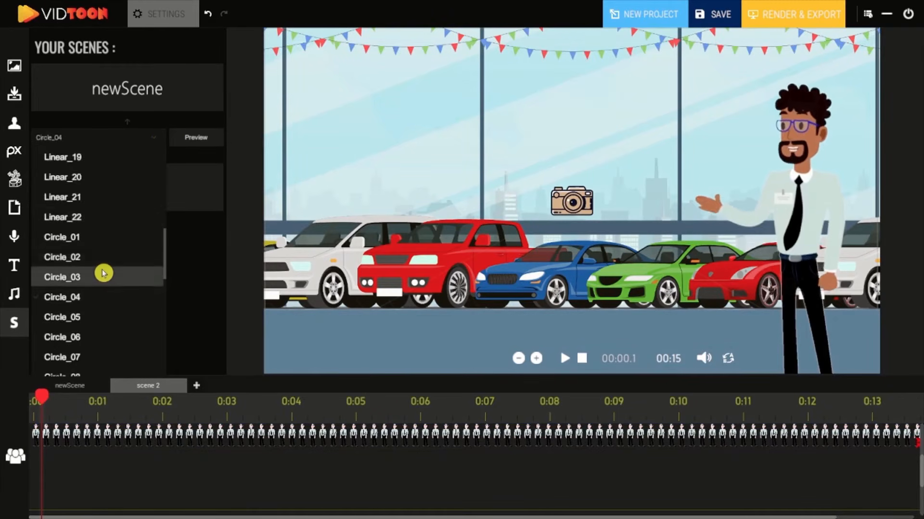
scroll(103, 273, down, 1)
click(82, 273)
click(196, 138)
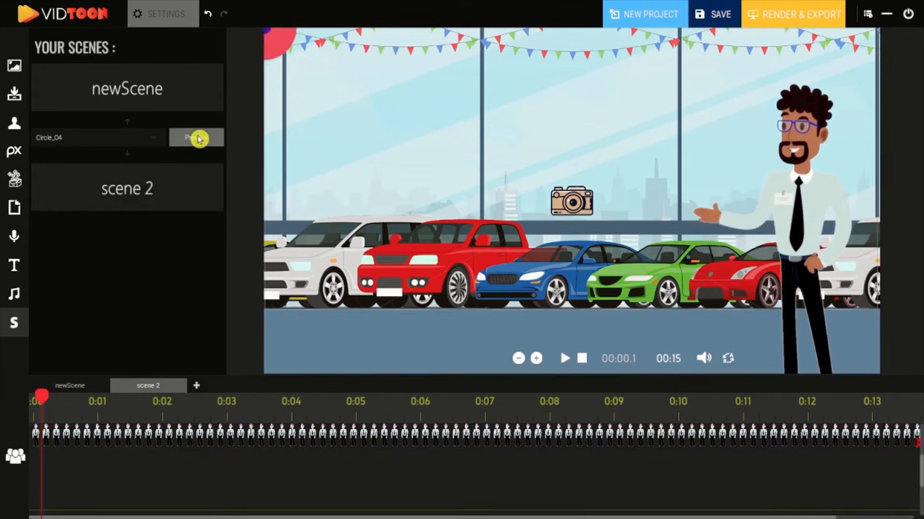
Try the Circle_06 and Triangle_01 transitions between newScene and scene 2, previewing each
click(160, 143)
click(82, 266)
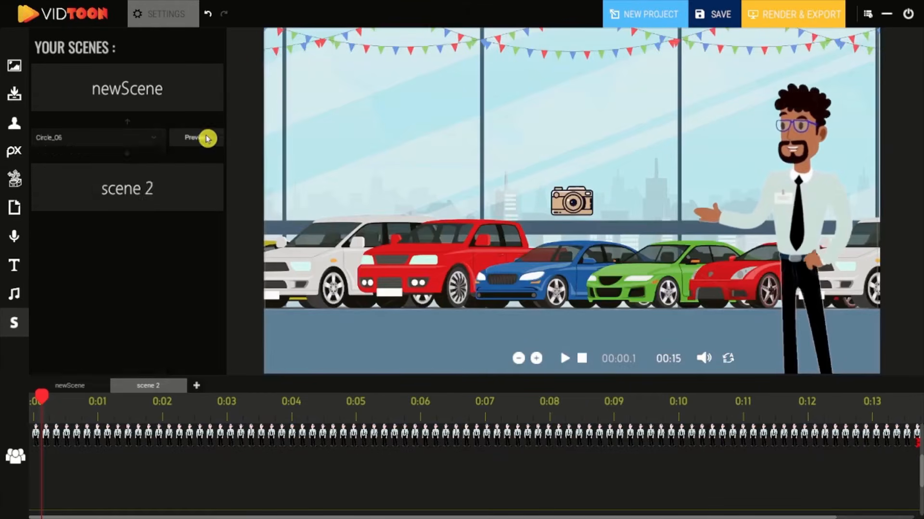
click(206, 137)
click(154, 140)
scroll(82, 301, down, 10)
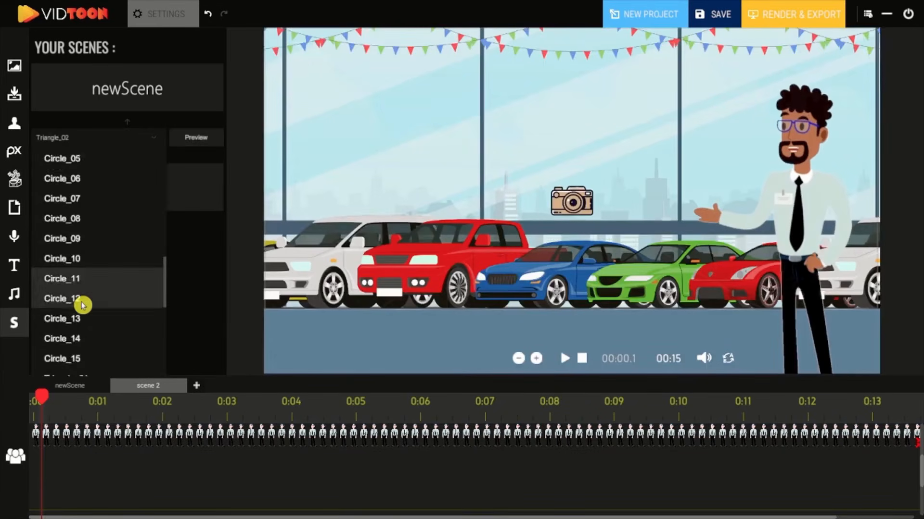
click(104, 307)
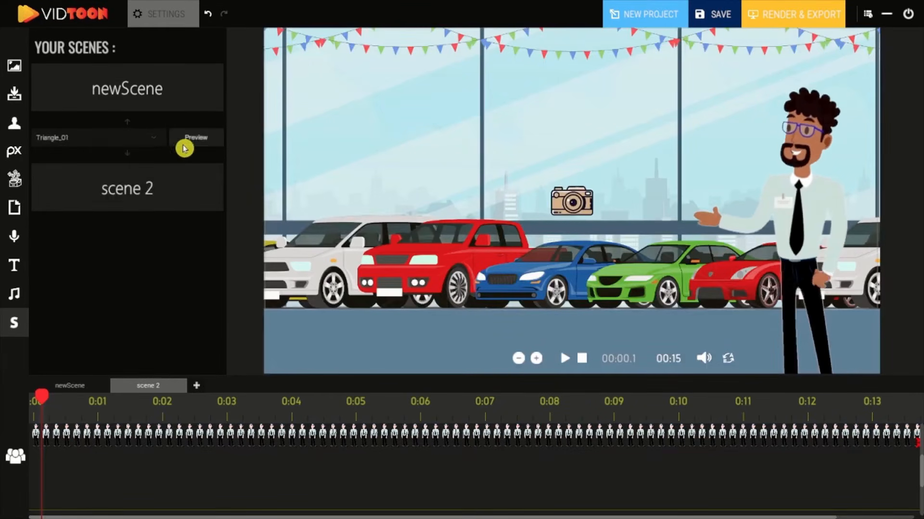
click(192, 140)
Try the Diagonal Squares and Hexagon transitions between newScene and scene 2, previewing each
click(155, 140)
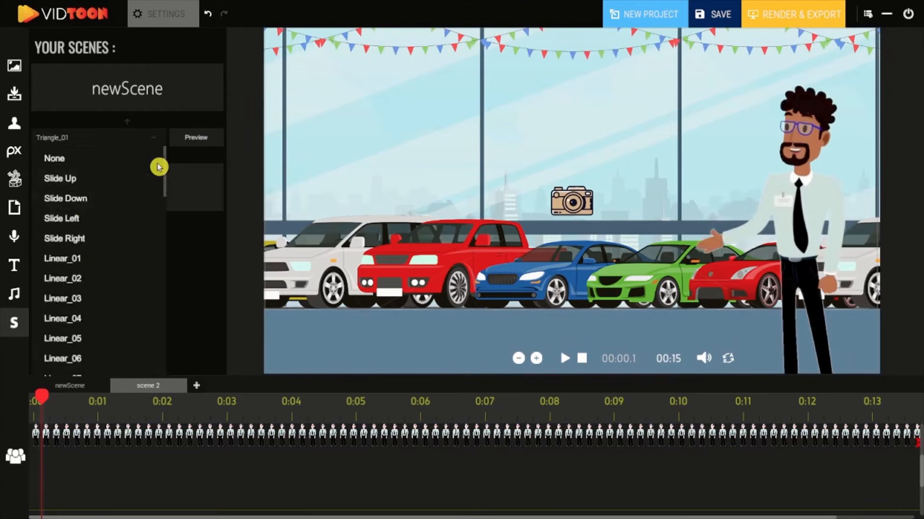
scroll(100, 216, down, 15)
click(100, 216)
click(171, 139)
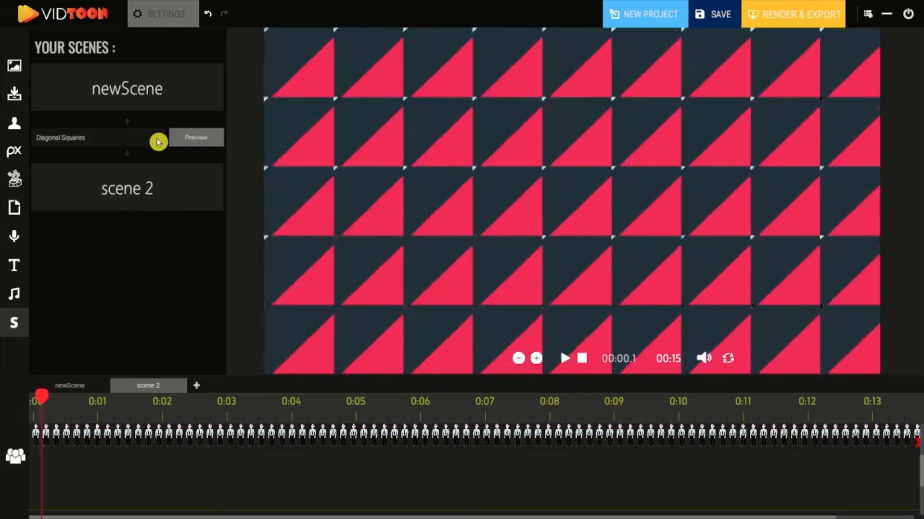
click(157, 141)
scroll(97, 240, down, 15)
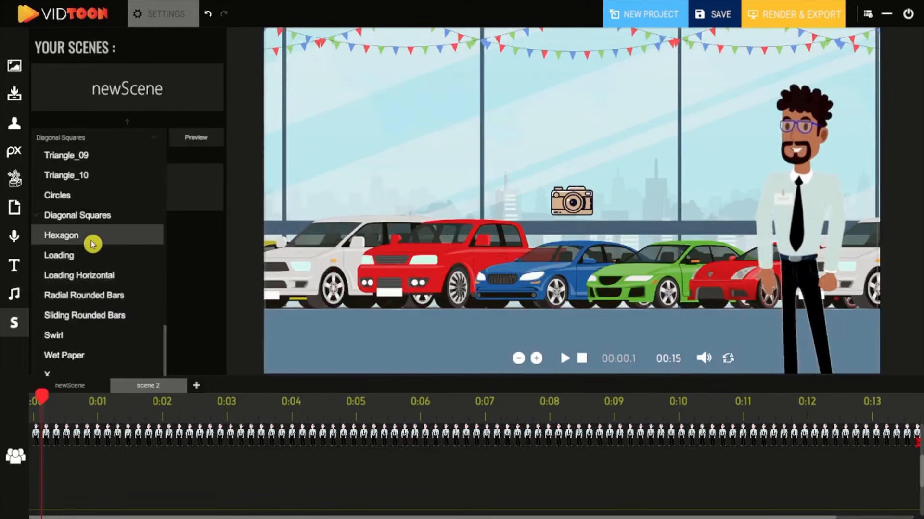
click(93, 236)
click(182, 139)
Set the transition between newScene and scene 2 to Circles and preview it
click(156, 138)
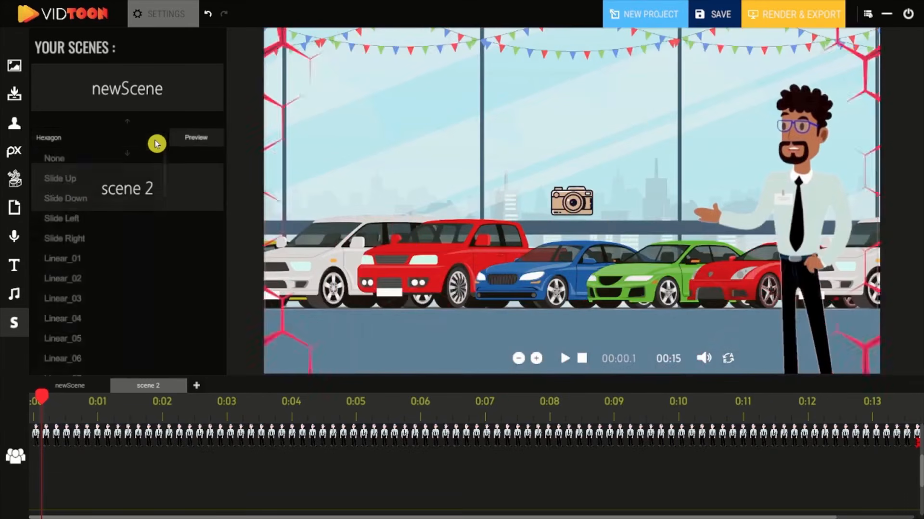
scroll(73, 204, down, 15)
click(72, 197)
click(173, 139)
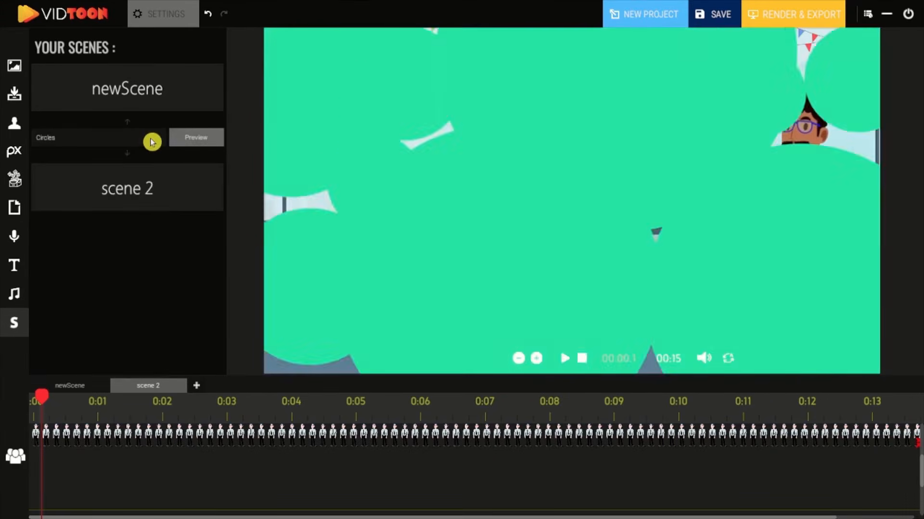
Try the Swirl transition between newScene and scene 2 and preview it
click(152, 141)
scroll(149, 355, down, 15)
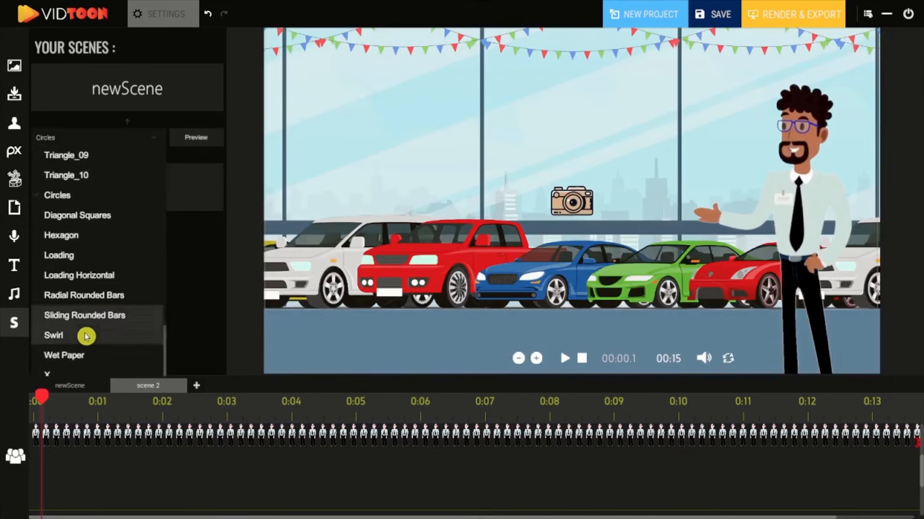
click(86, 333)
click(196, 140)
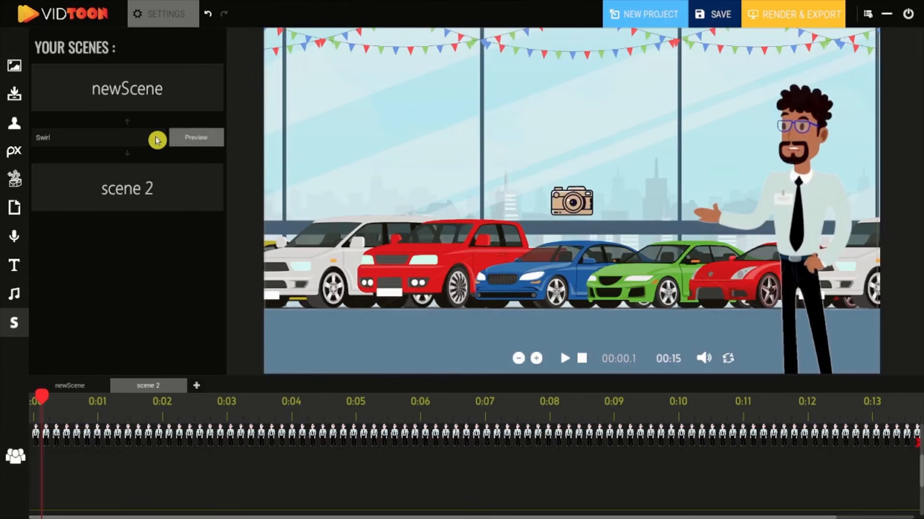
Set the transition between newScene and scene 2 to Wet Paper and preview it
click(155, 139)
scroll(159, 301, down, 5)
scroll(159, 301, down, 10)
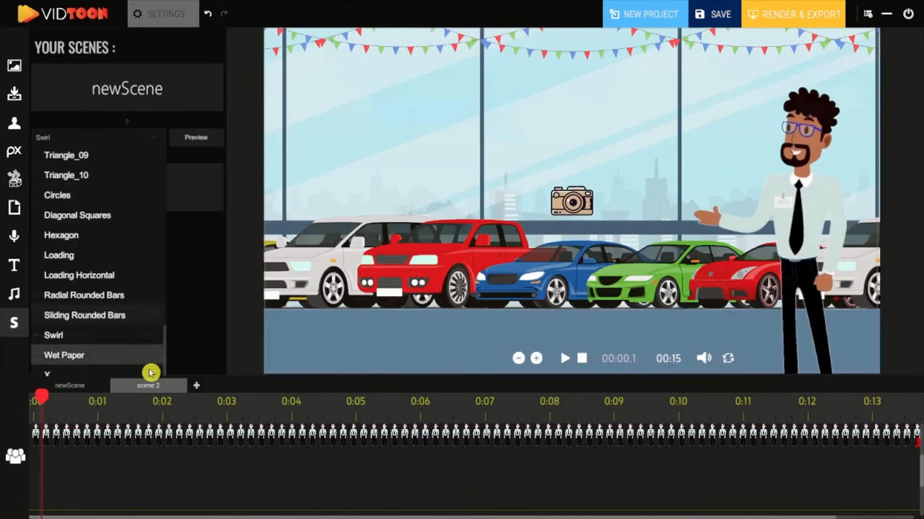
click(116, 354)
click(179, 141)
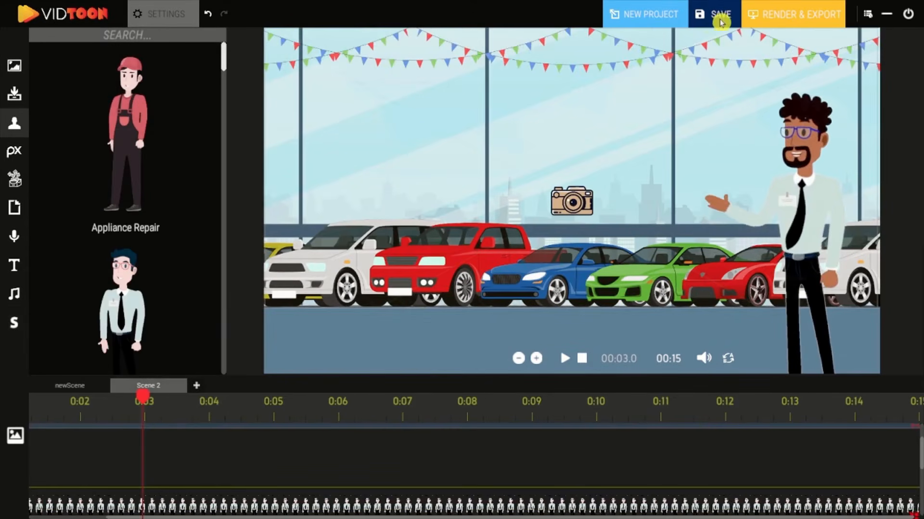
Save the project to the Desktop under a new file name beginning with "Car die"
click(722, 17)
click(366, 372)
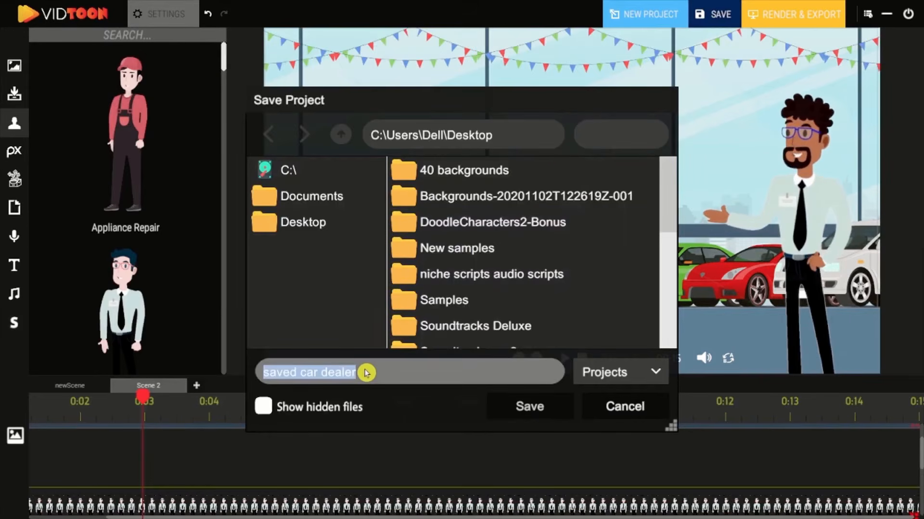
text(Car d)
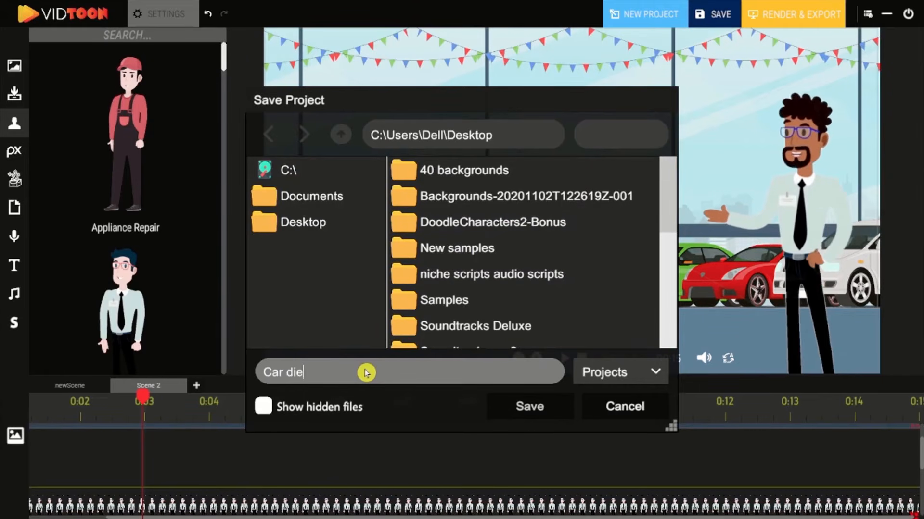
key(Return)
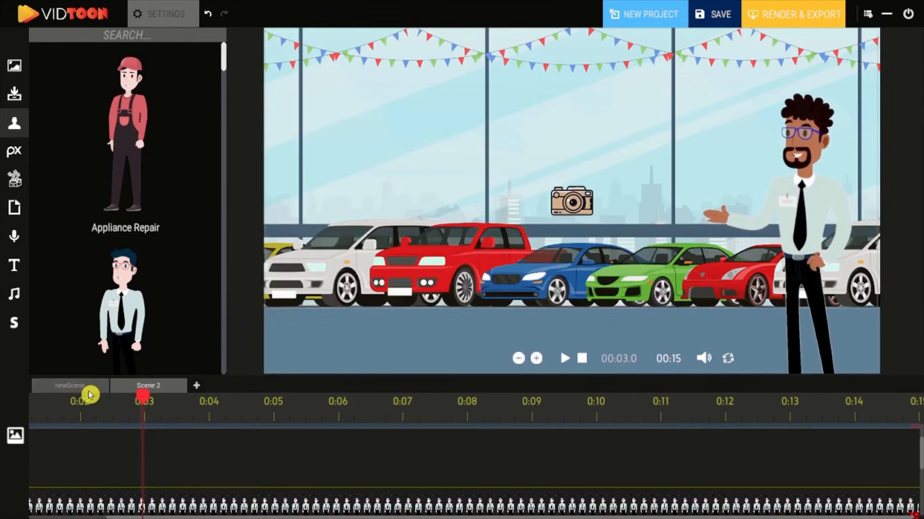
Switch to newScene and render and export the car dealership video
click(90, 395)
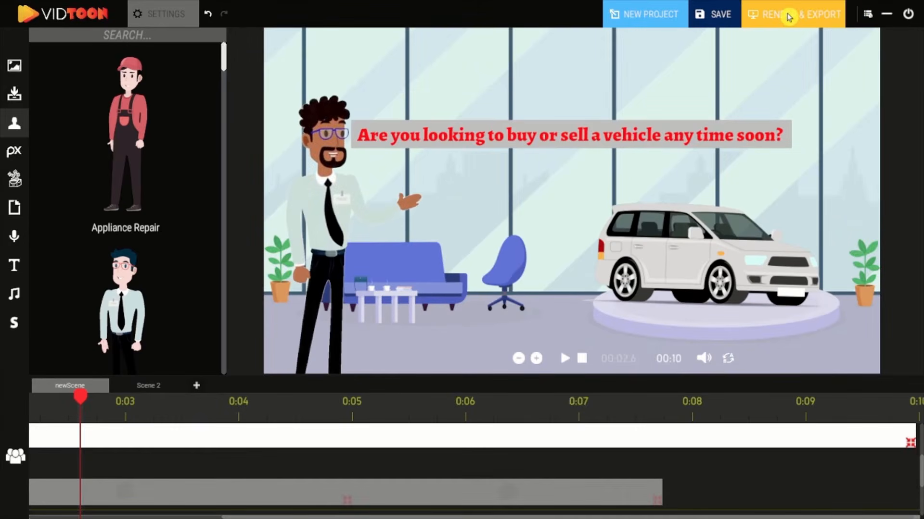
click(788, 17)
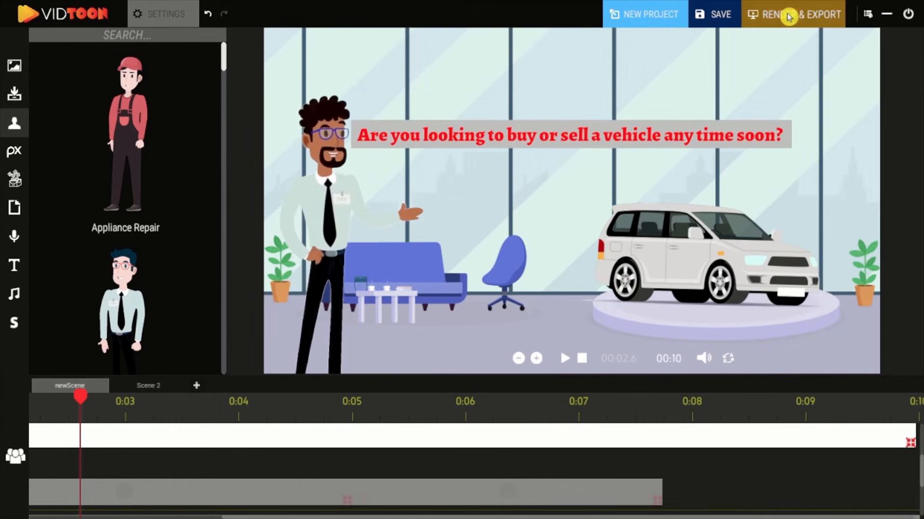
click(830, 6)
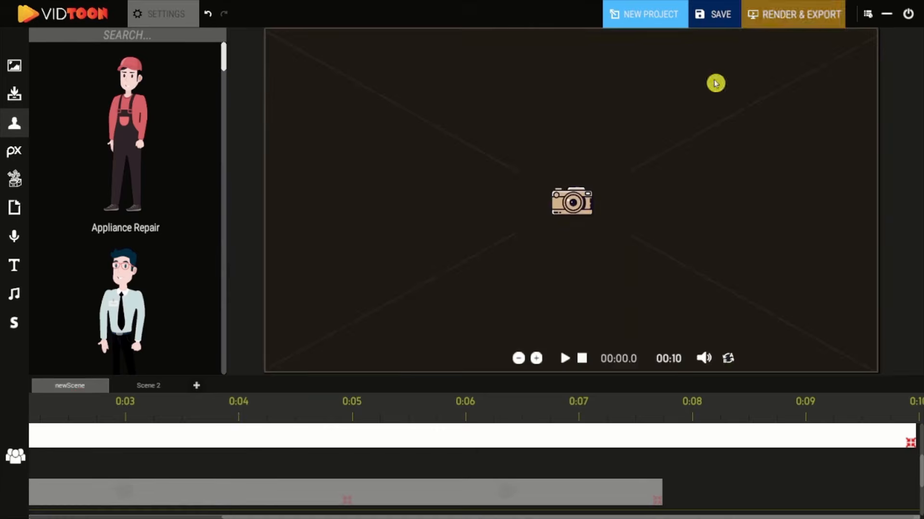
click(523, 404)
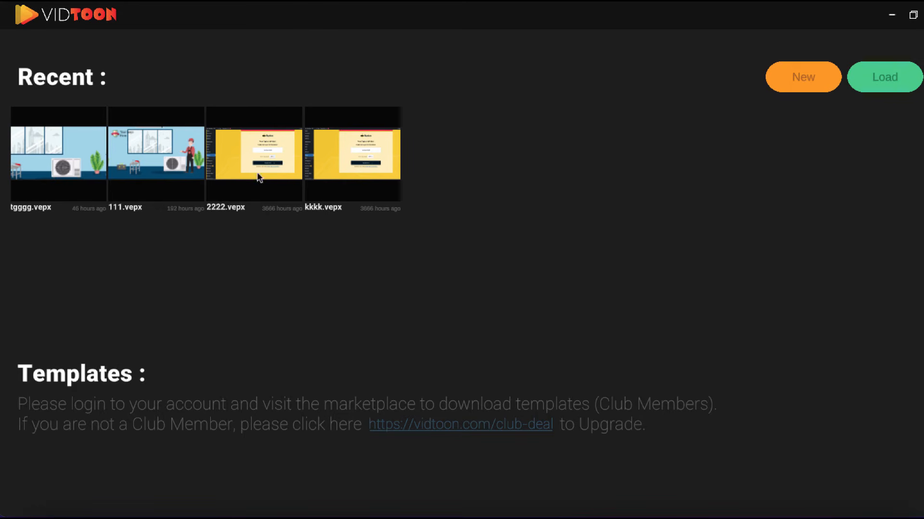
Open the recent project 2222.vepx and select the Typli.ai video clip in its Default Scene
click(257, 167)
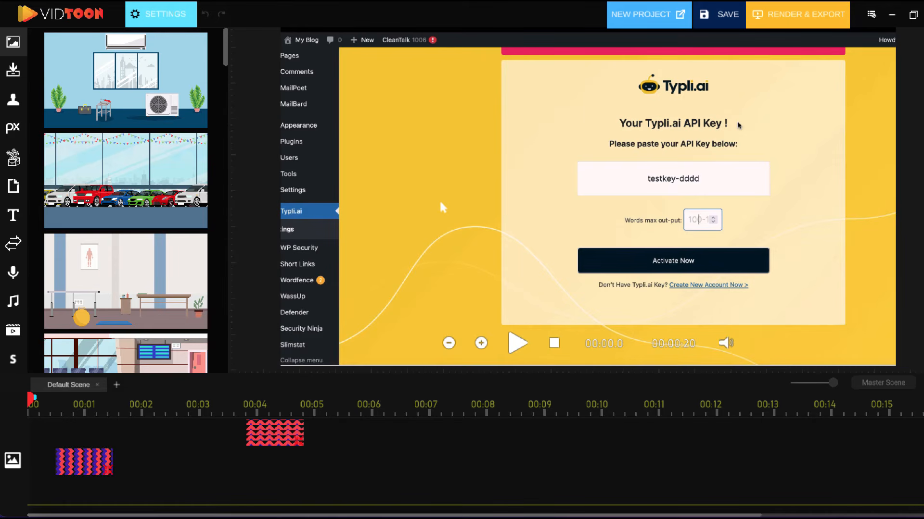
click(14, 333)
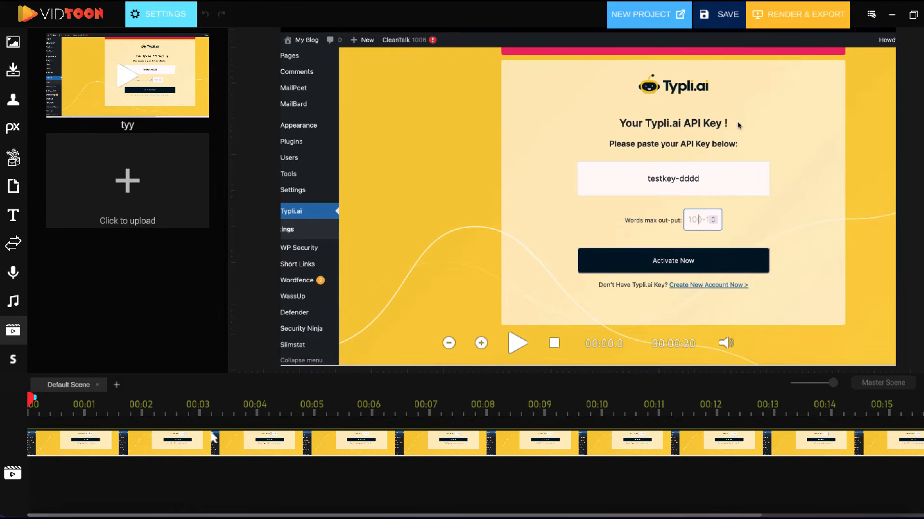
click(222, 450)
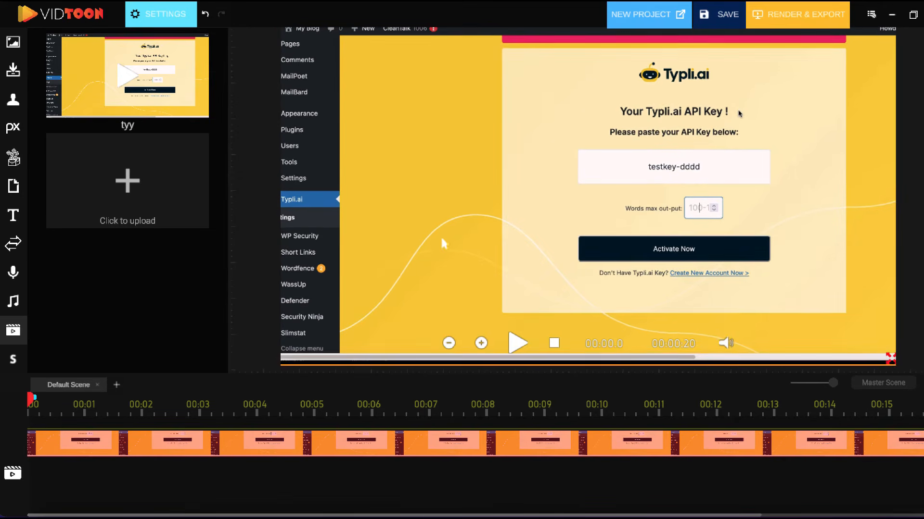
Play part of the Default Scene, pause it and reselect the Typli.ai video clip
click(515, 344)
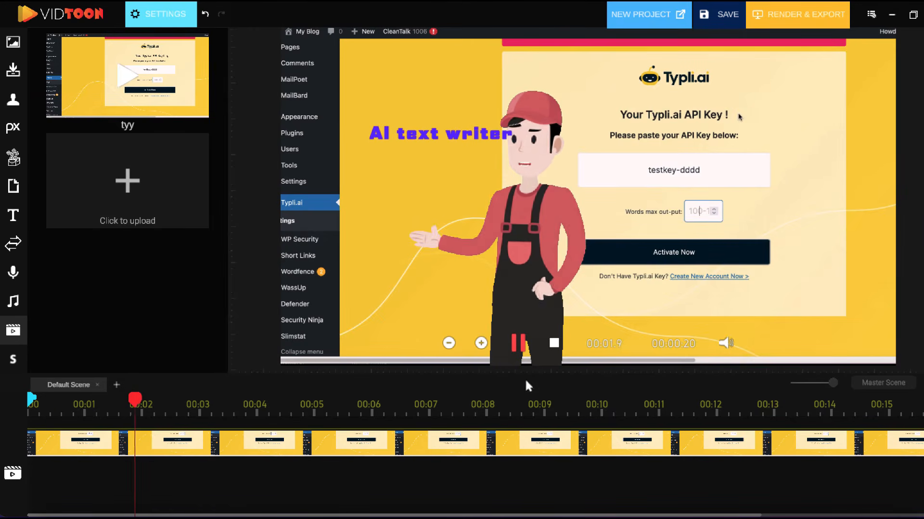
click(513, 341)
click(349, 443)
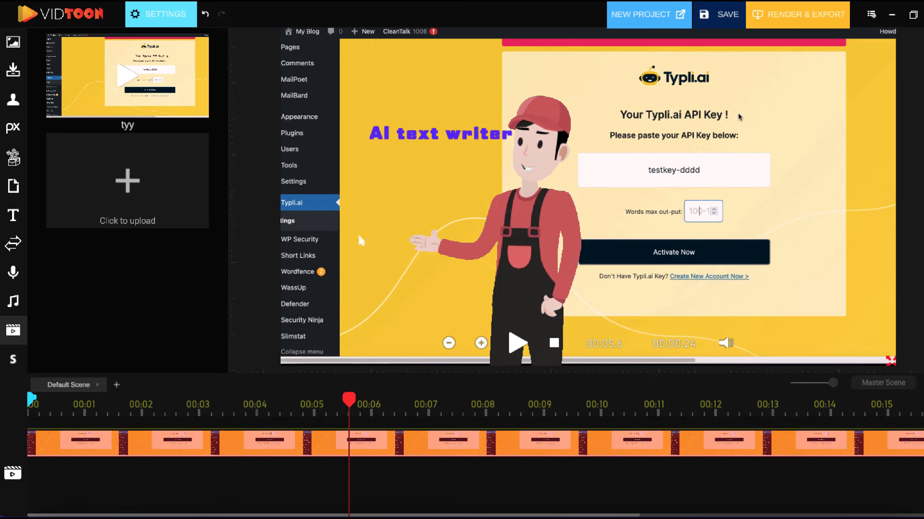
mouse_move(310, 190)
mouse_down()
mouse_move(343, 187)
mouse_move(313, 194)
mouse_up()
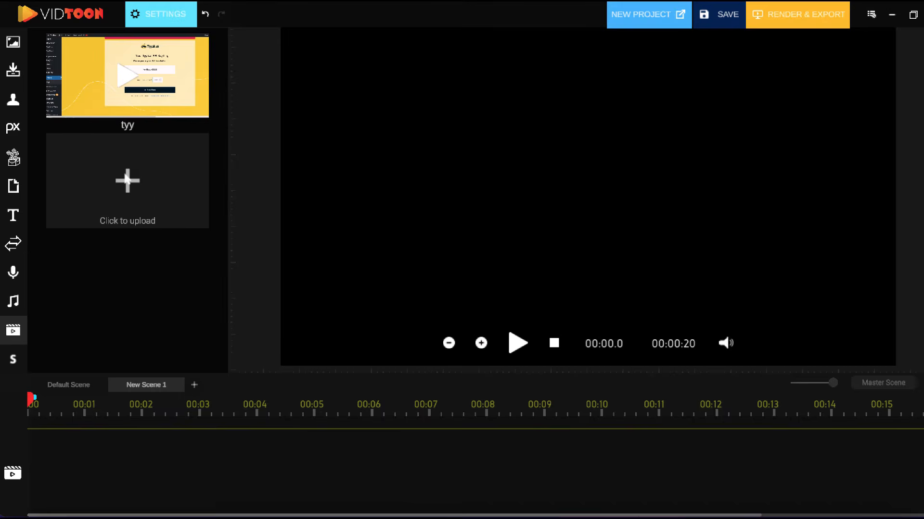
Upload the WORDCOUNT video and add it to New Scene 1, previewing the result
click(125, 175)
click(444, 195)
click(670, 404)
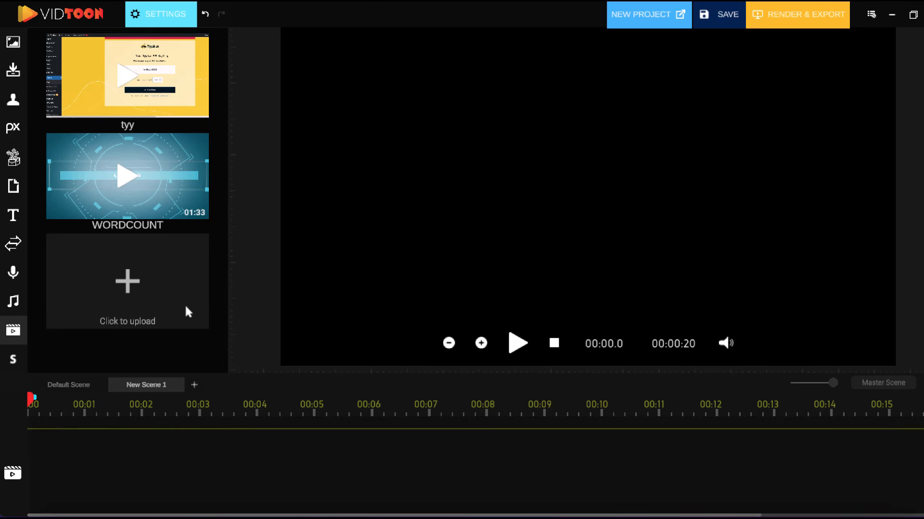
click(147, 189)
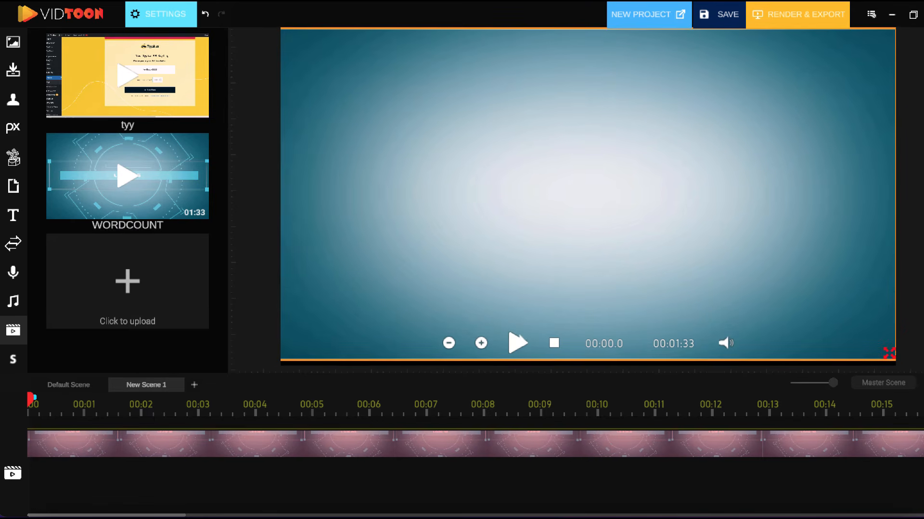
click(519, 348)
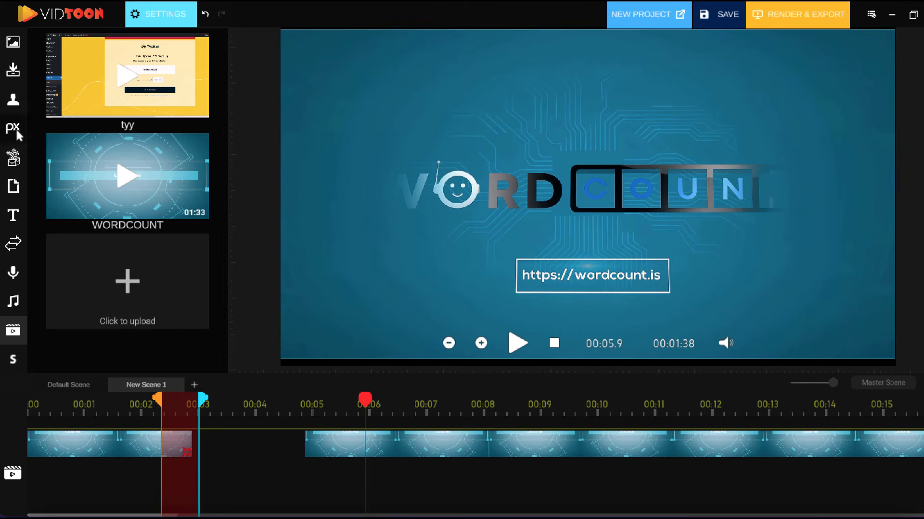
Search the Pixabay videos for "facebook" and download the social media icons clip
click(13, 128)
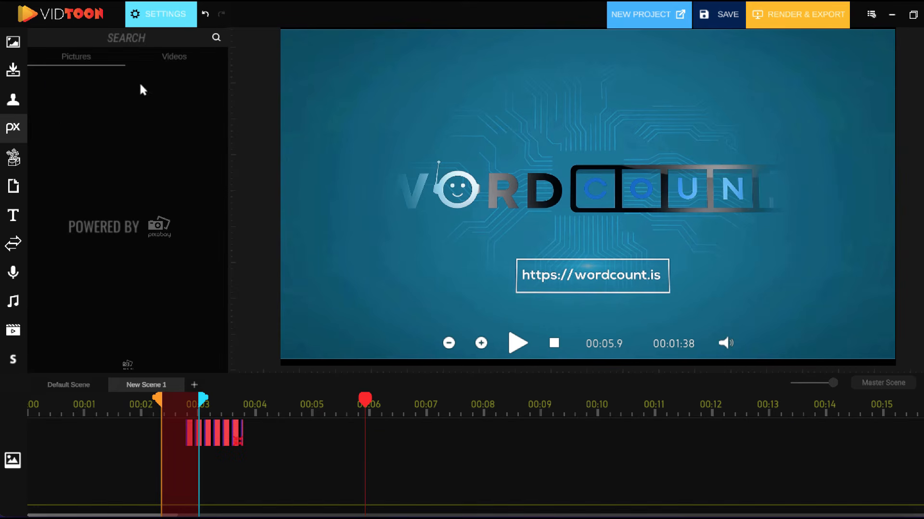
click(174, 58)
click(153, 39)
text(facebook)
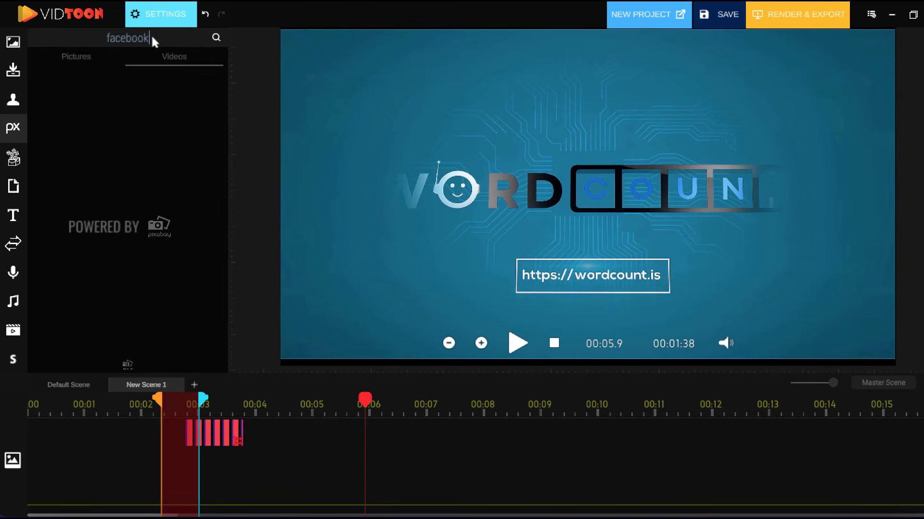
key(Return)
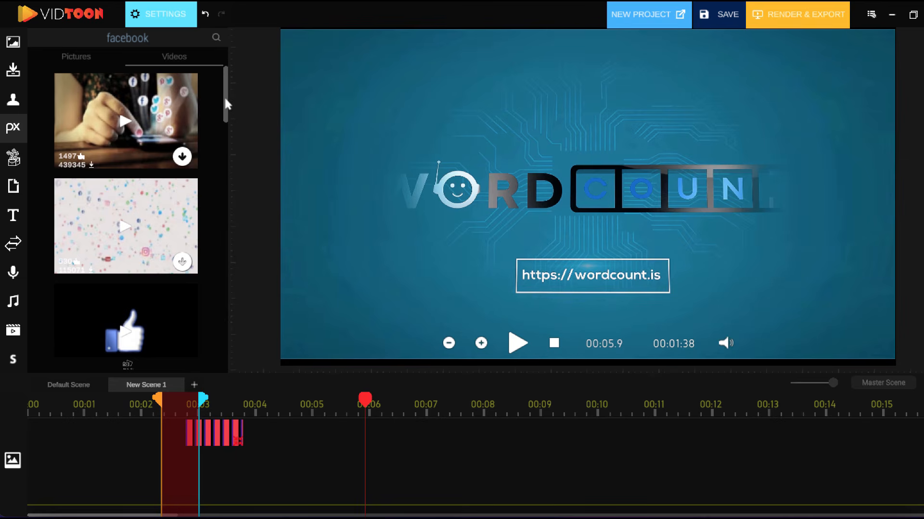
mouse_move(224, 97)
mouse_down()
mouse_move(224, 149)
mouse_move(227, 104)
mouse_up()
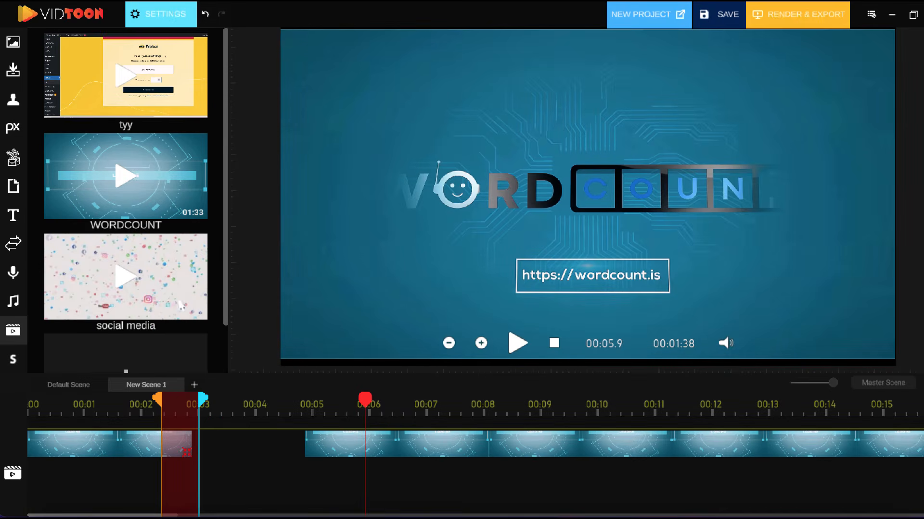
Add a third scene to the project and place the social media video in it
scroll(180, 306, down, 1)
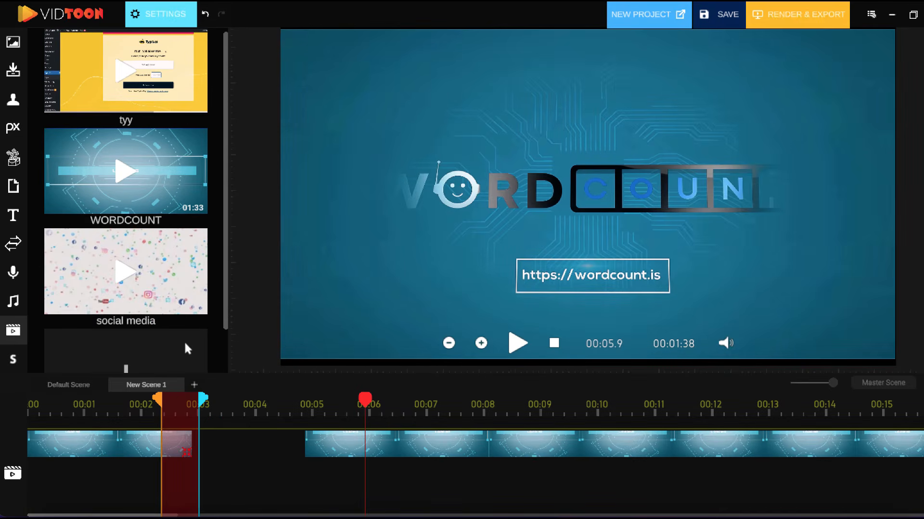
click(193, 385)
click(134, 277)
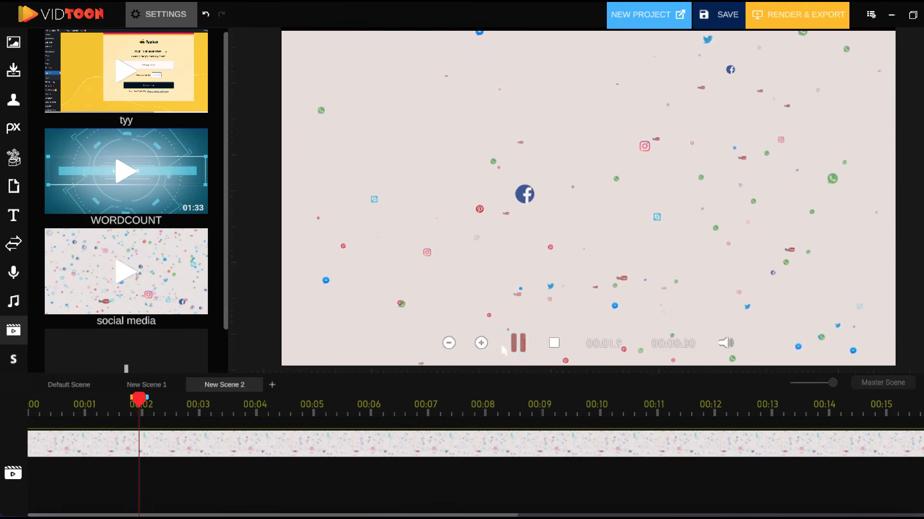
Mark a time range ending at about 5 seconds and split the social media clip at 1.7 seconds
click(138, 399)
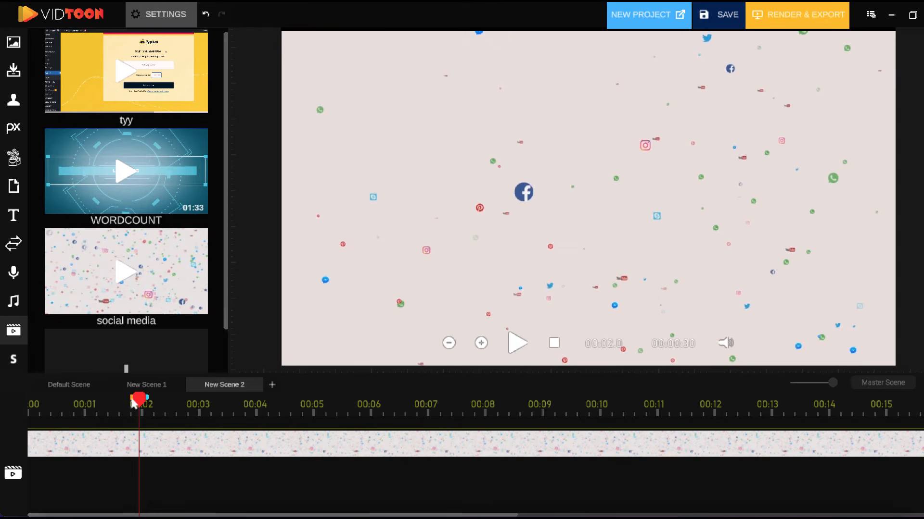
drag(146, 401, 336, 396)
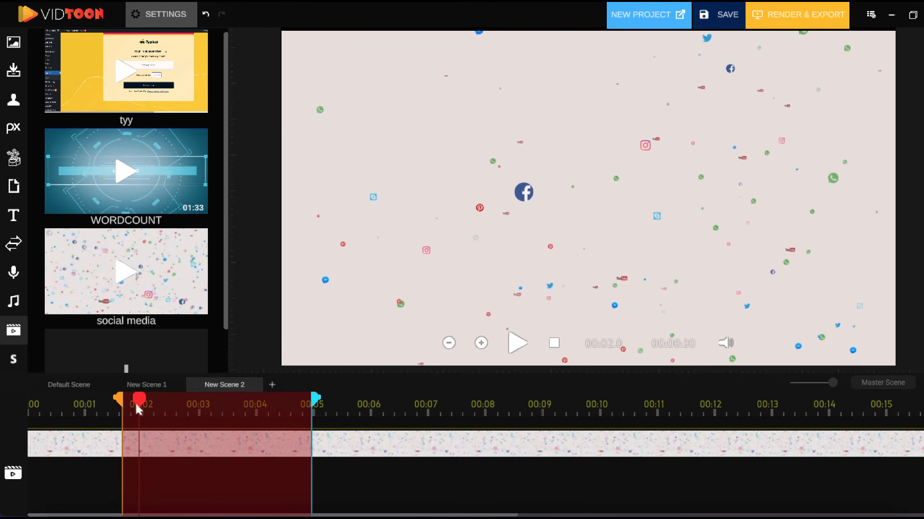
click(915, 393)
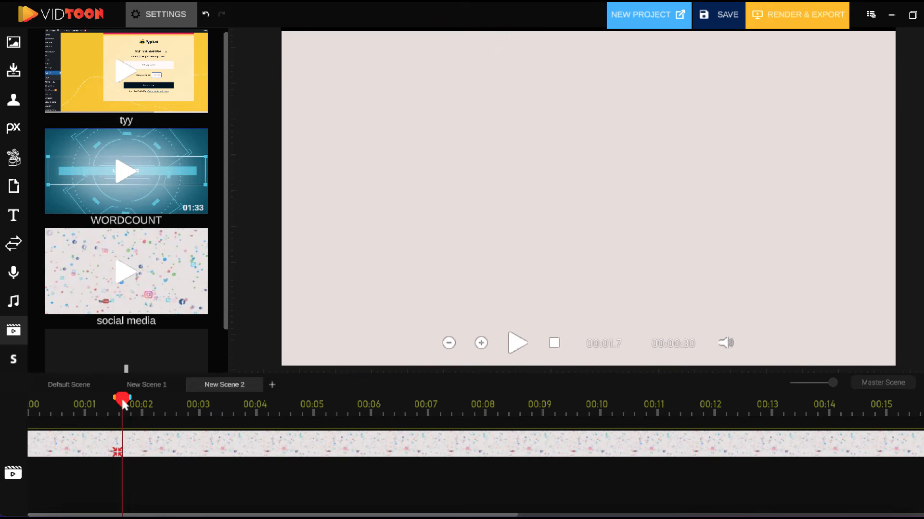
Split the social media clip again at 4.3 seconds and delete the segment between the two cuts
drag(123, 402, 272, 403)
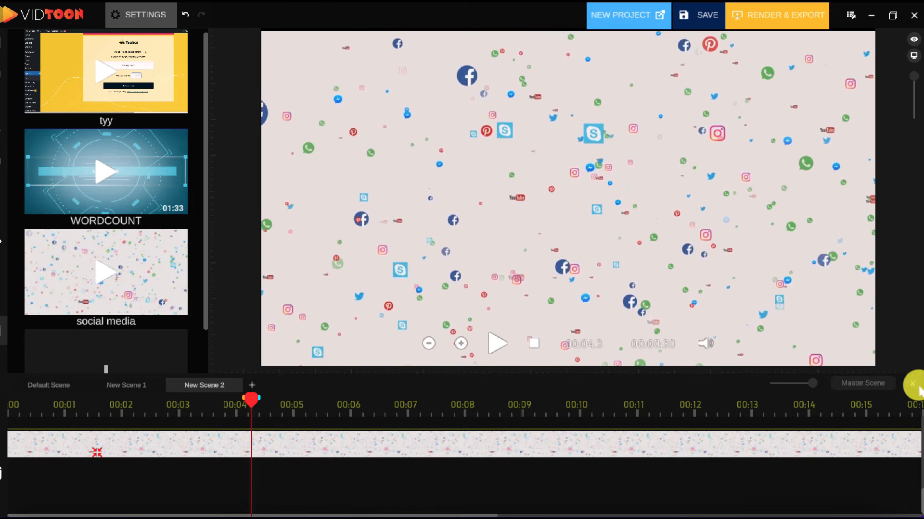
click(912, 387)
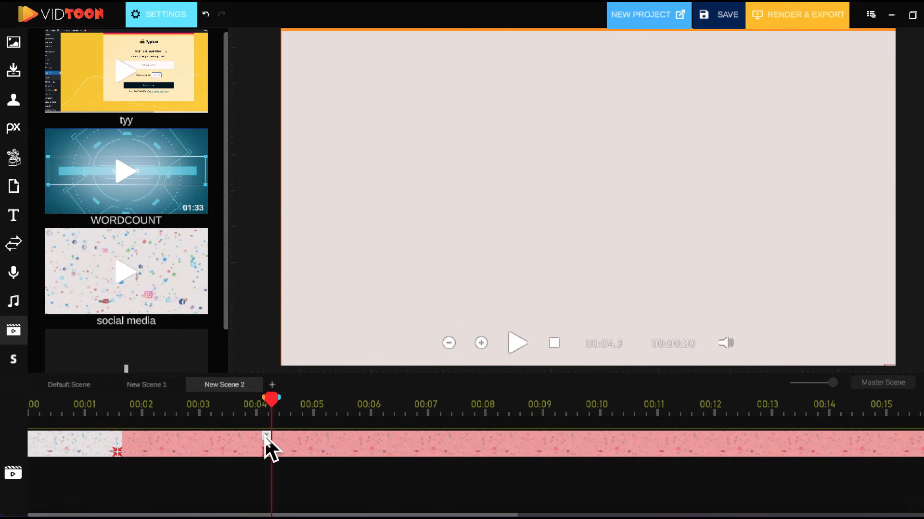
click(266, 437)
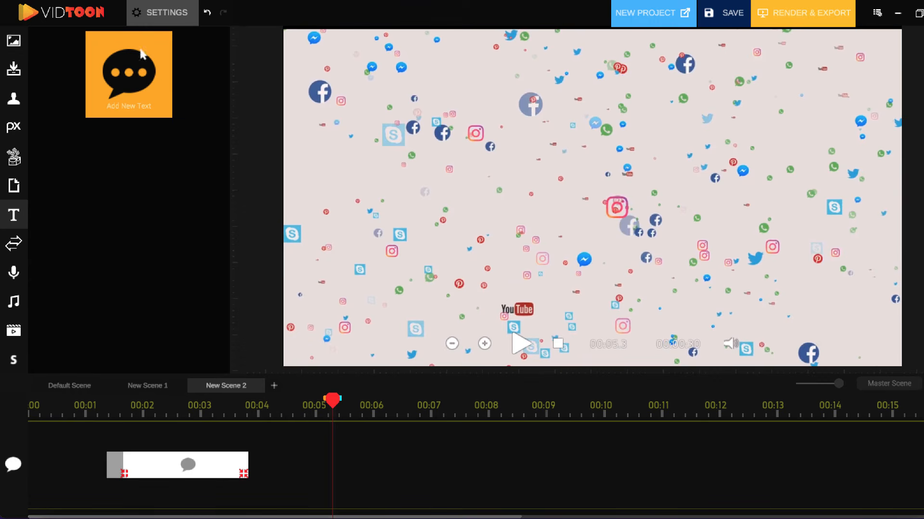
Set the font of the text clip in New Scene 2 to Agency FB Black Wide
click(154, 469)
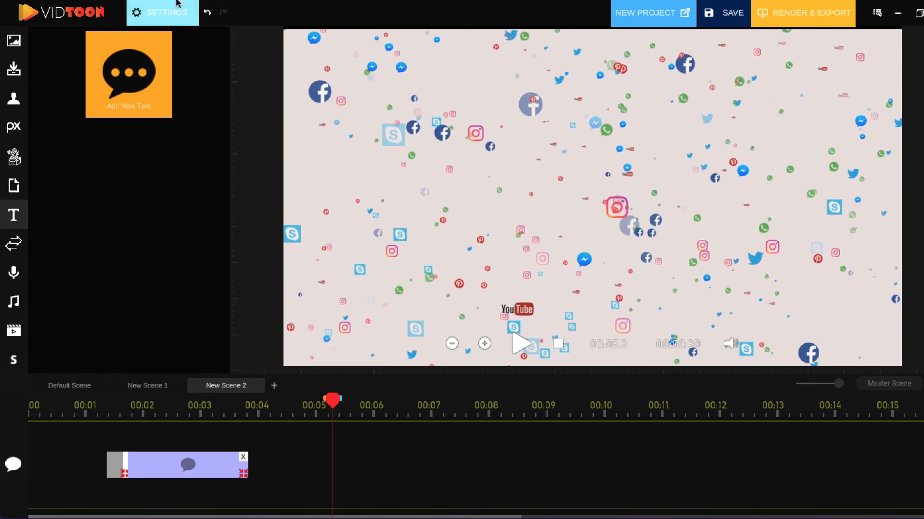
click(165, 14)
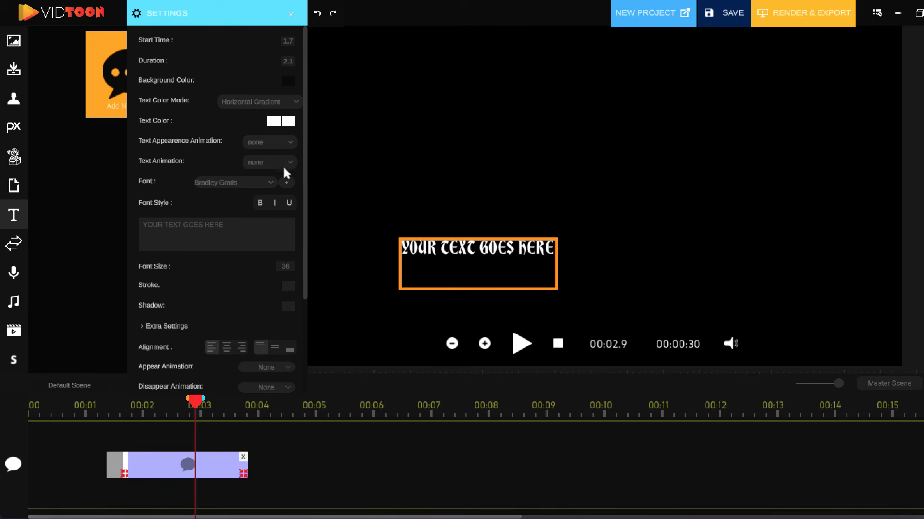
click(262, 184)
click(232, 216)
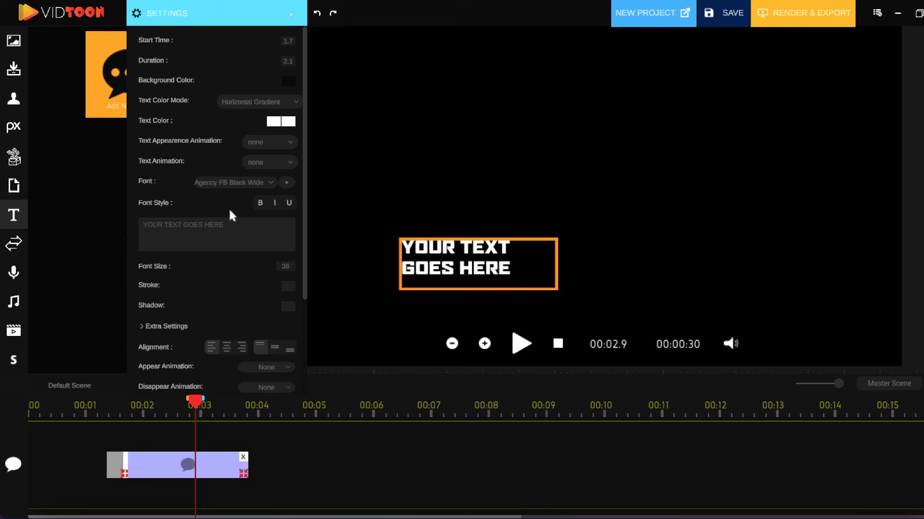
Move the placeholder text box up, enlarge it so the text fits on one line, and shift it towards the canvas centre
drag(495, 264, 503, 184)
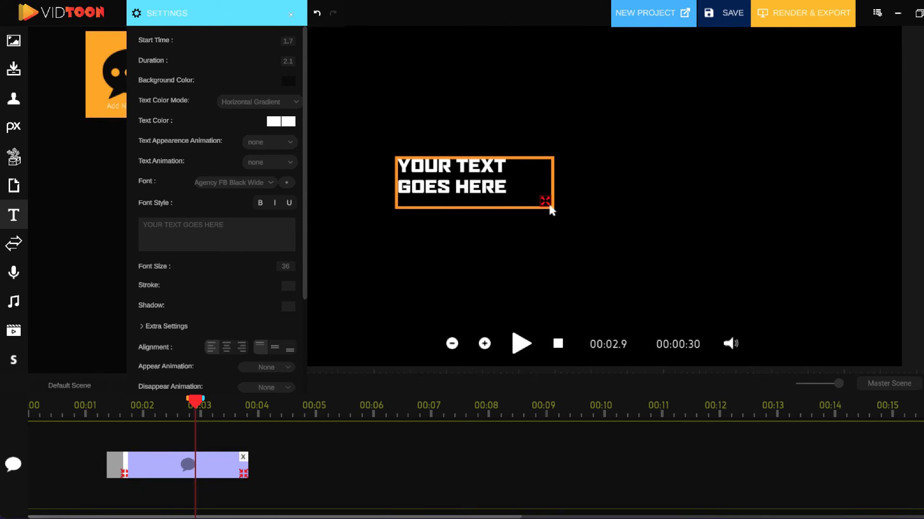
drag(551, 209, 745, 212)
drag(571, 168, 632, 169)
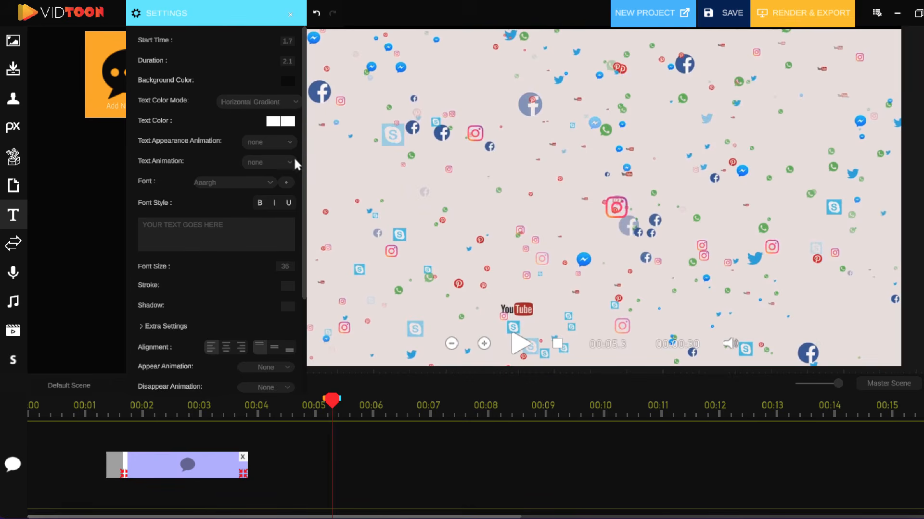
Import the font file Bradley Gratis.ttf from the Desktop folder and apply it to the placeholder text
click(287, 182)
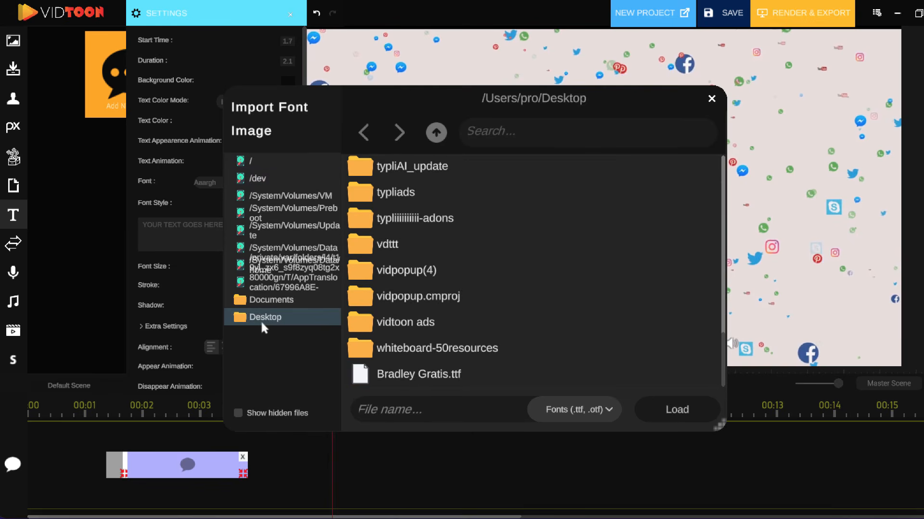
click(443, 384)
click(676, 412)
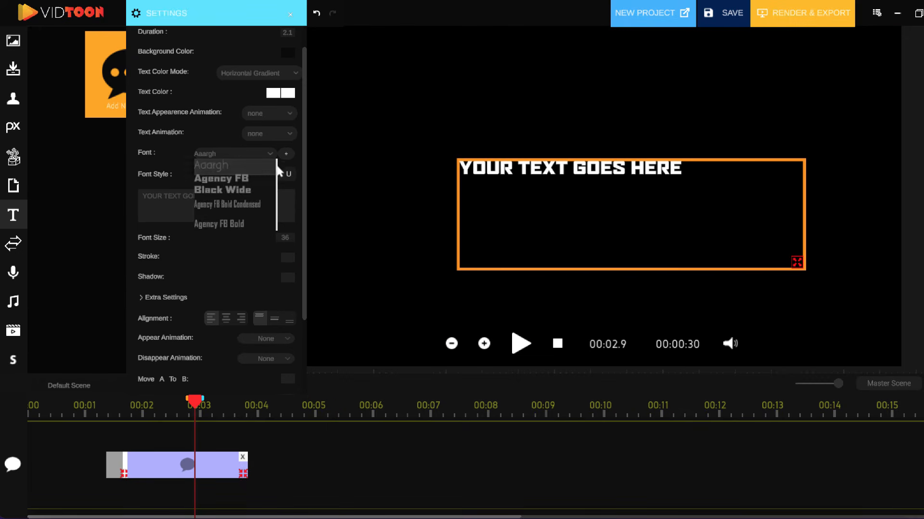
drag(279, 170, 273, 234)
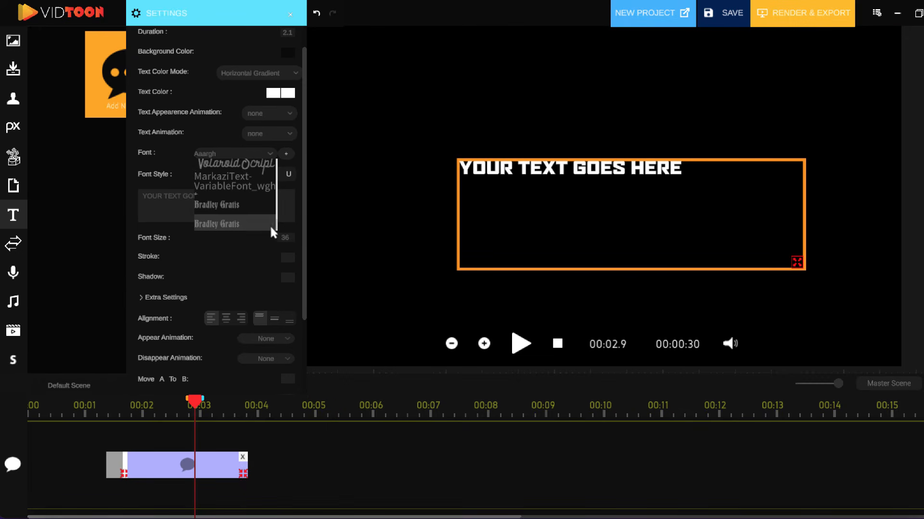
click(219, 225)
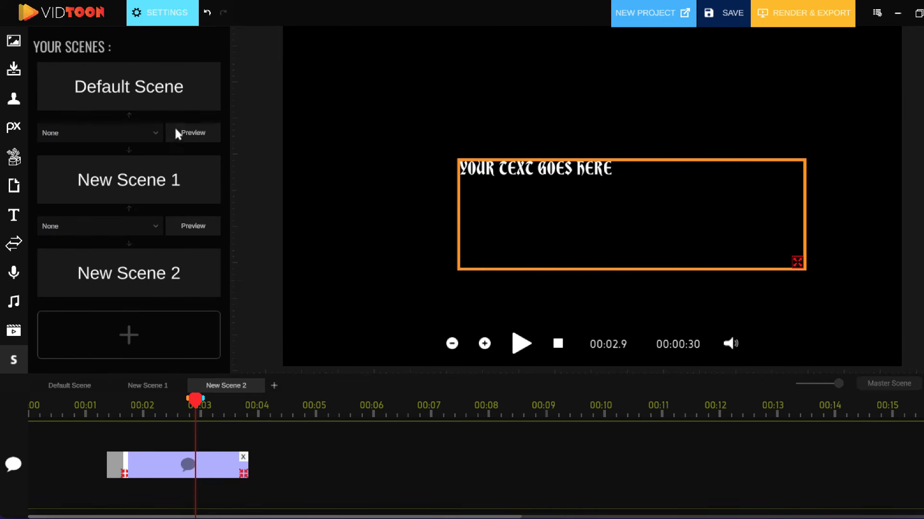
Set the transition between Default Scene and New Scene 1 to Linear01 and preview it
click(128, 137)
click(68, 217)
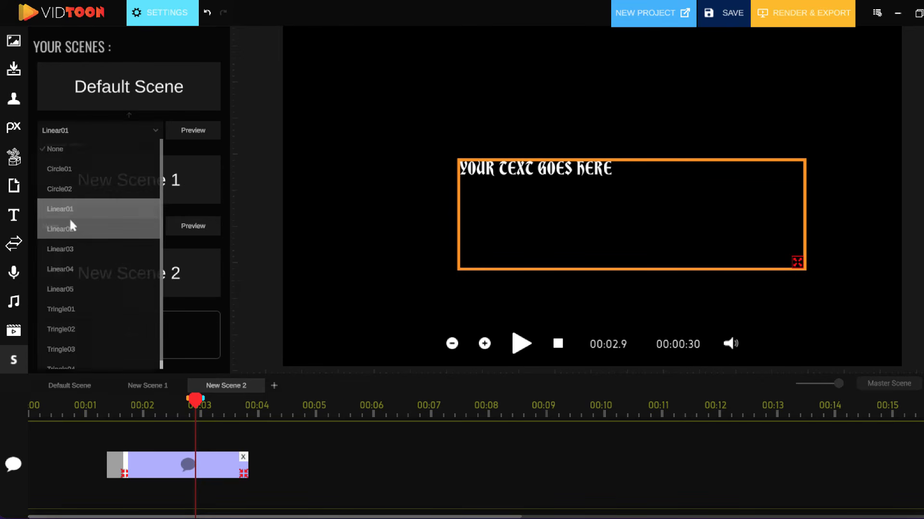
click(193, 132)
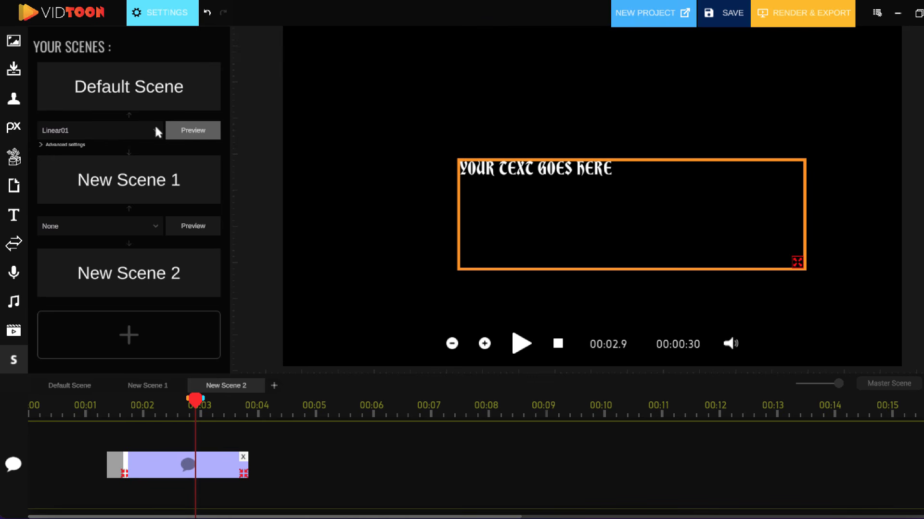
Recolour the Linear01 transition to lime green, turquoise and violet in its advanced settings and preview it
click(68, 142)
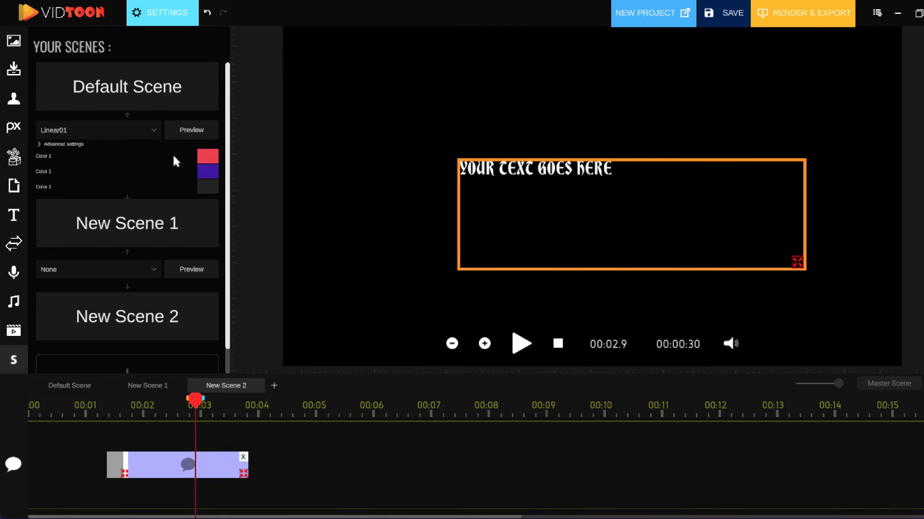
click(207, 152)
click(255, 141)
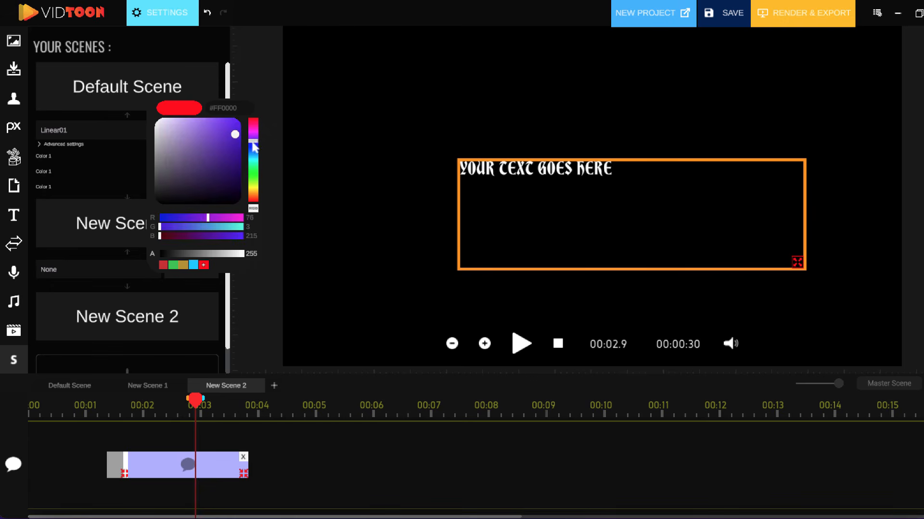
click(224, 135)
click(120, 145)
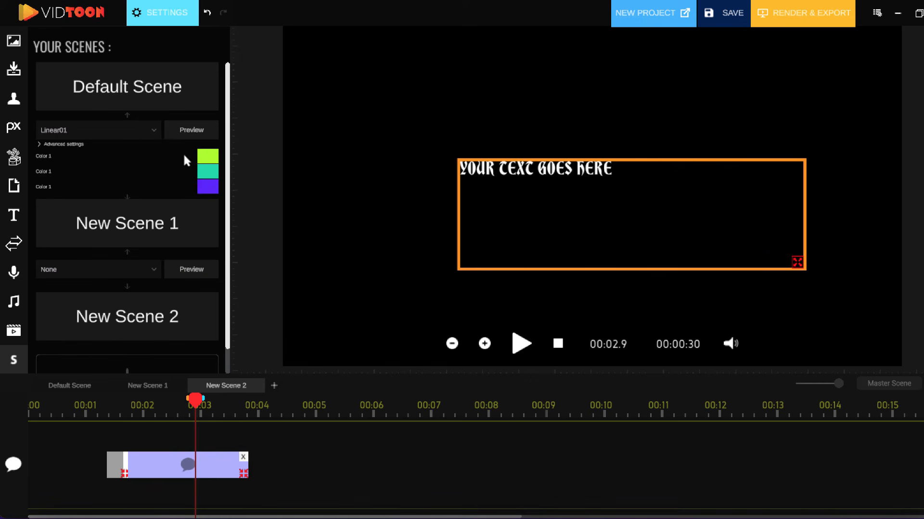
click(191, 130)
Place a transition clip in New Scene 2 at 1.7 seconds, where the first social media segment ends
click(15, 48)
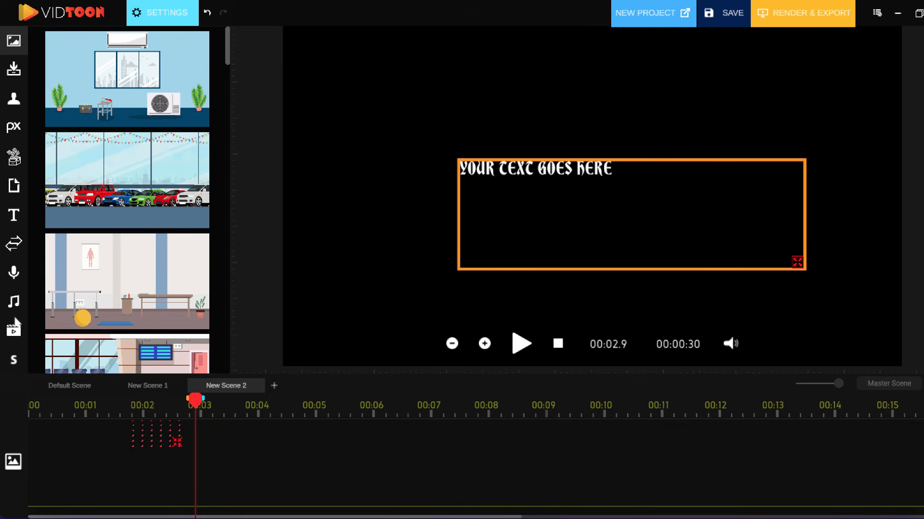
click(14, 333)
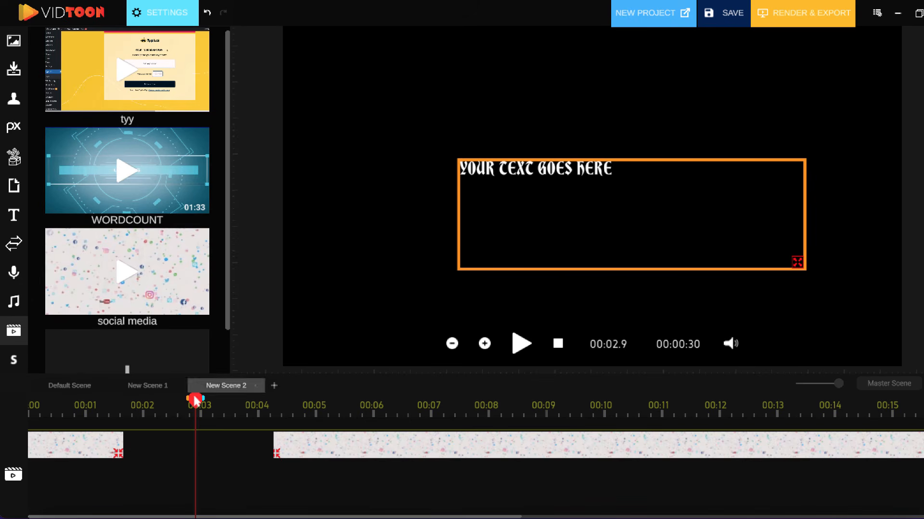
click(124, 405)
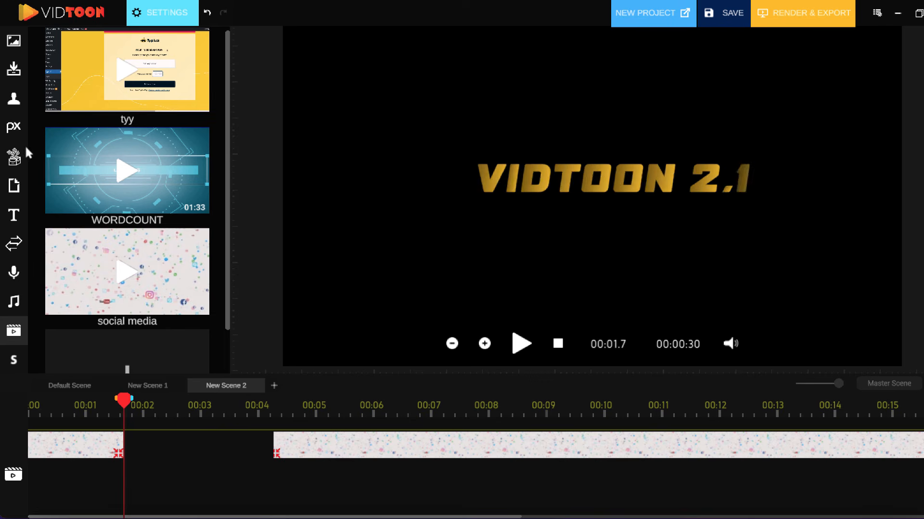
click(13, 244)
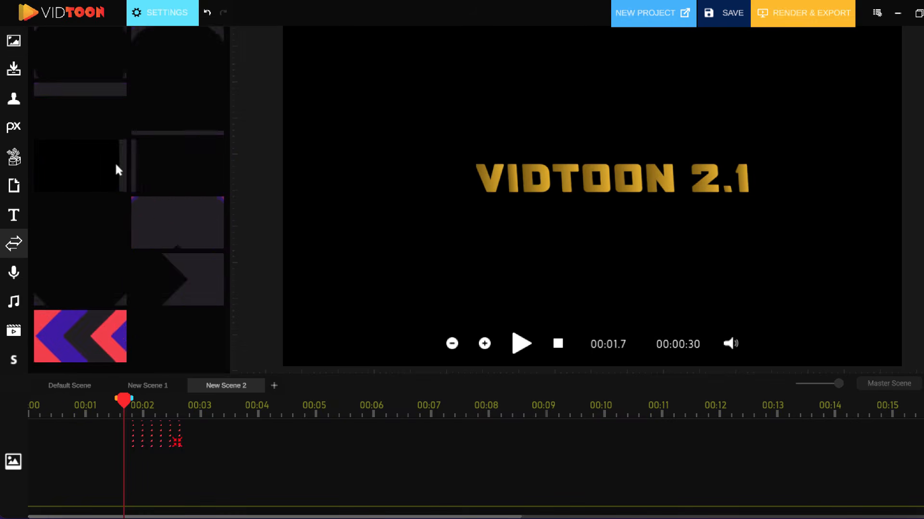
drag(106, 230, 158, 435)
Choose new colours for the transition clip at 1.7 seconds, using magenta for its first colour
click(147, 434)
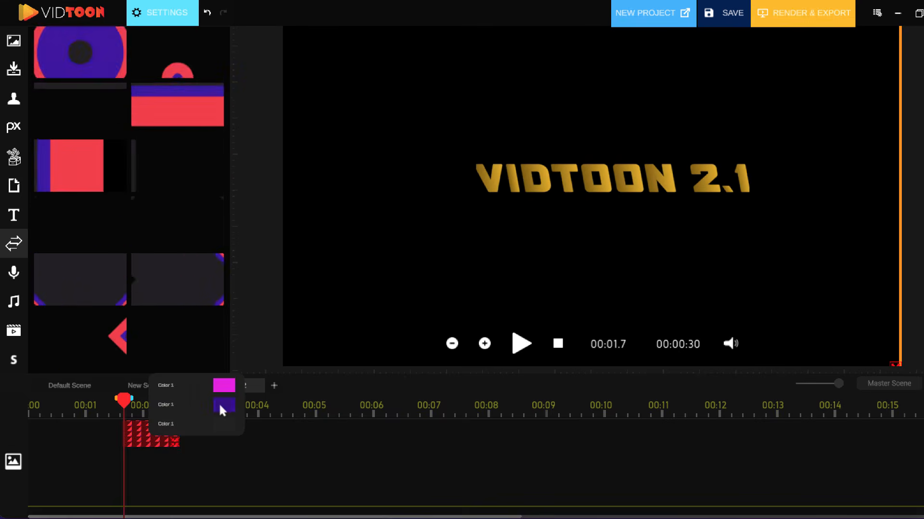
click(218, 404)
click(249, 412)
click(221, 405)
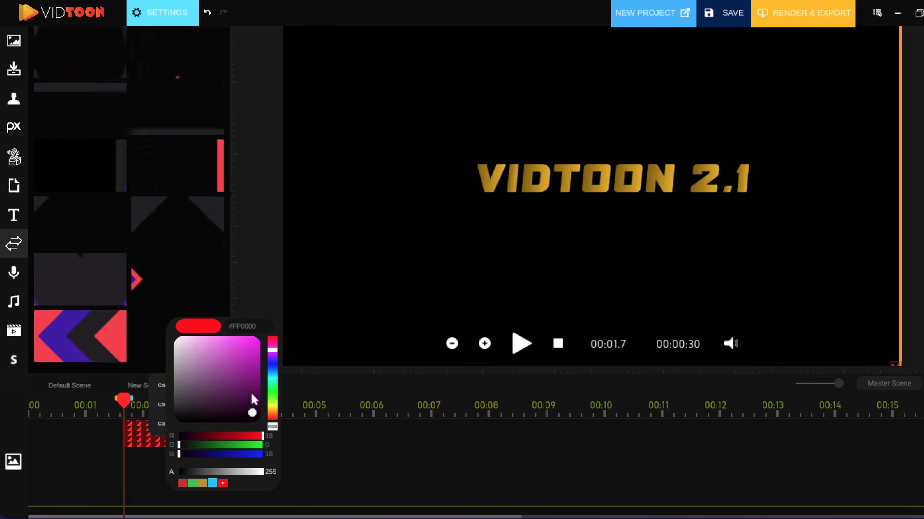
click(273, 392)
click(240, 355)
click(349, 494)
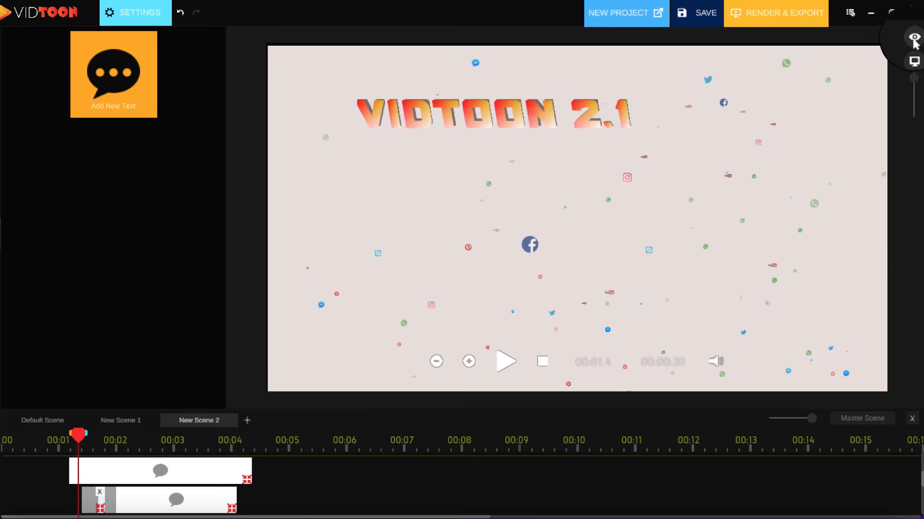
Zoom the canvas out, play New Scene 2, and return the playhead to about 1.4 seconds
click(913, 55)
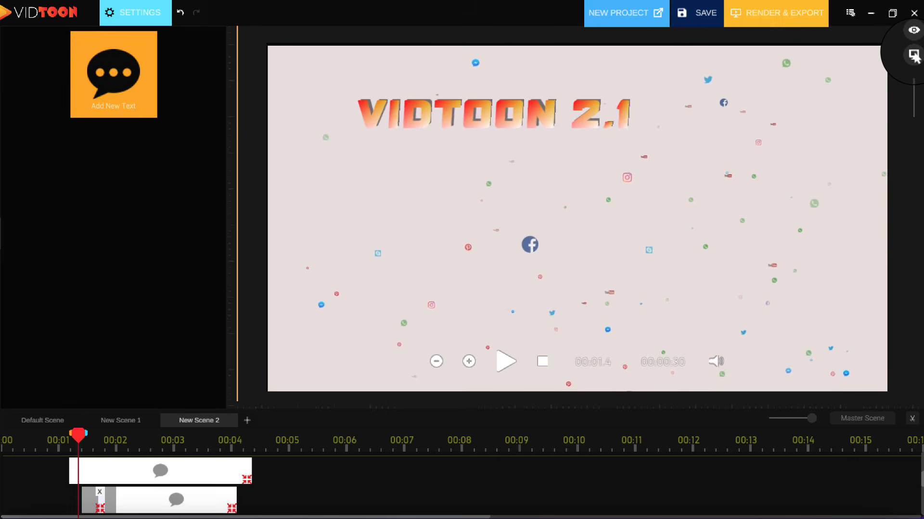
drag(913, 81, 914, 98)
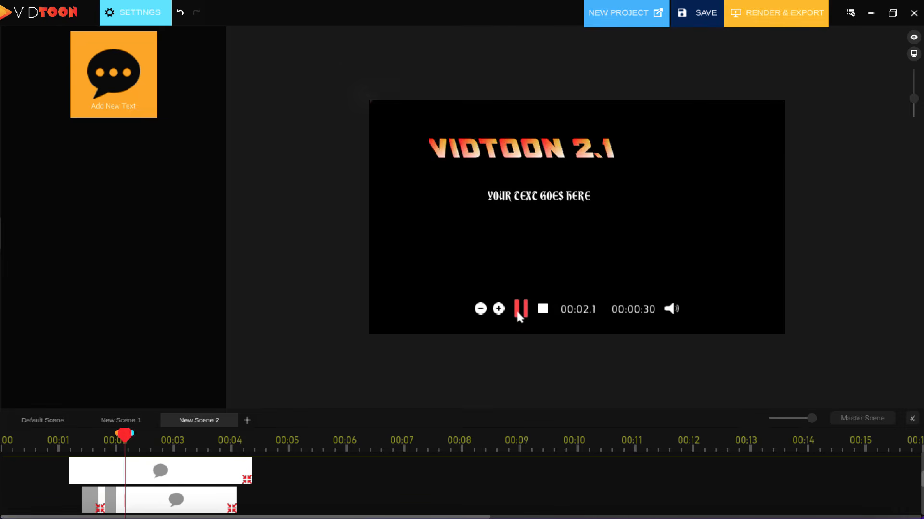
click(519, 310)
drag(155, 440, 85, 442)
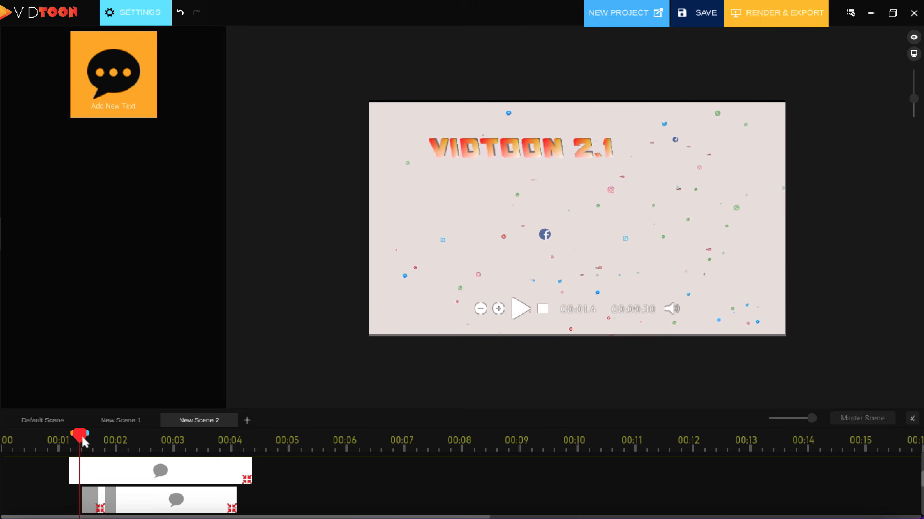
Place vertical guides at both ends of the upper VIDTOON 2.1 title and line up the red title with them at 1.7 seconds
click(914, 39)
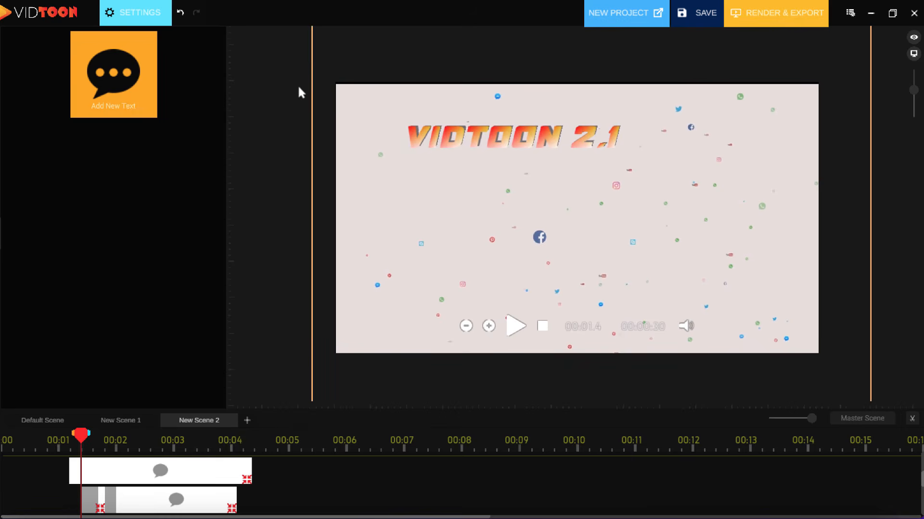
mouse_move(94, 434)
mouse_down()
mouse_move(227, 431)
mouse_move(91, 438)
mouse_move(99, 442)
mouse_up()
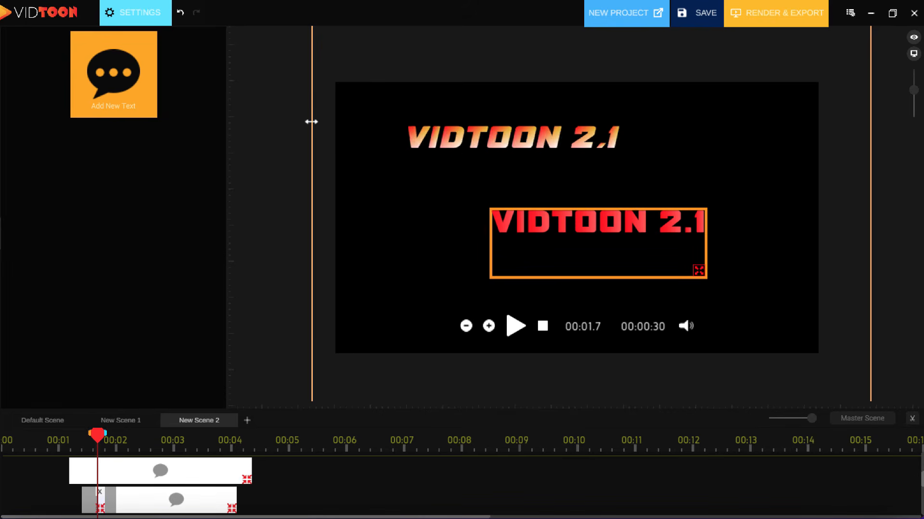
drag(310, 122, 406, 123)
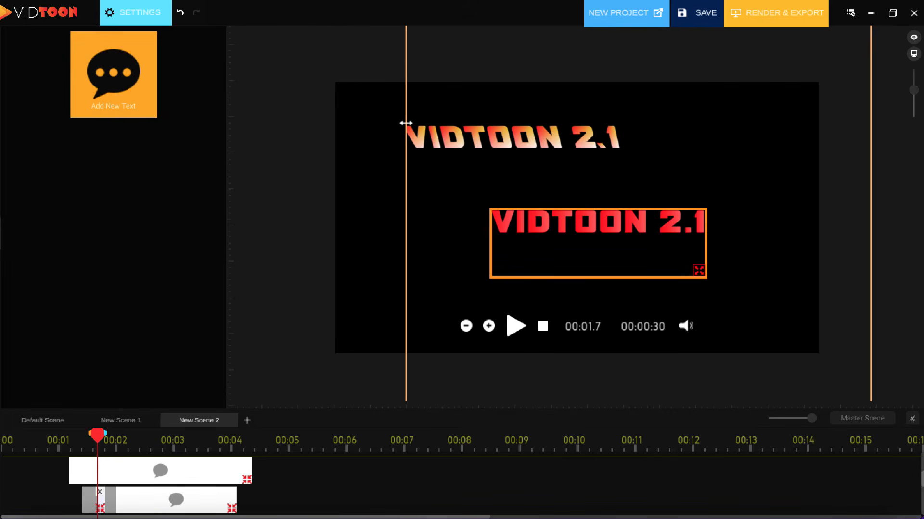
drag(564, 221, 474, 216)
click(626, 172)
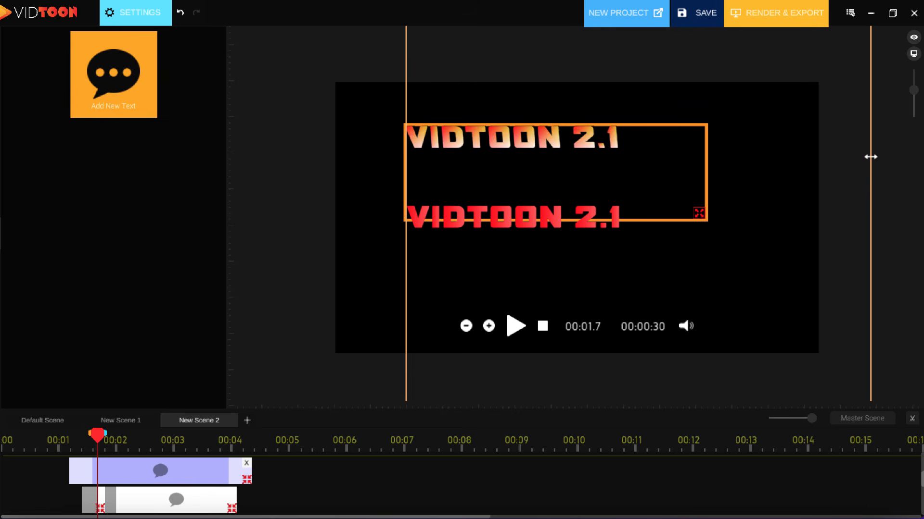
drag(871, 157, 619, 163)
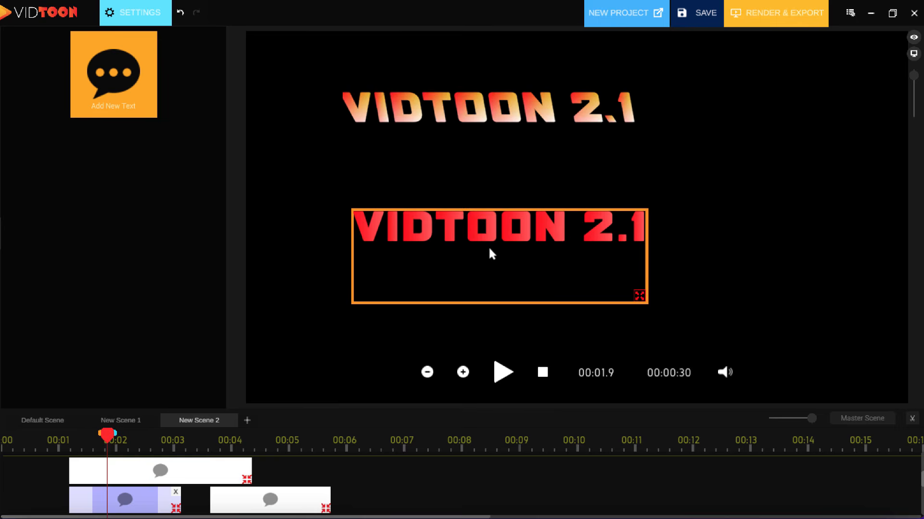
Offset the red VIDTOON 2.1 title to the right, select both titles, and align their left edges
drag(491, 254, 617, 273)
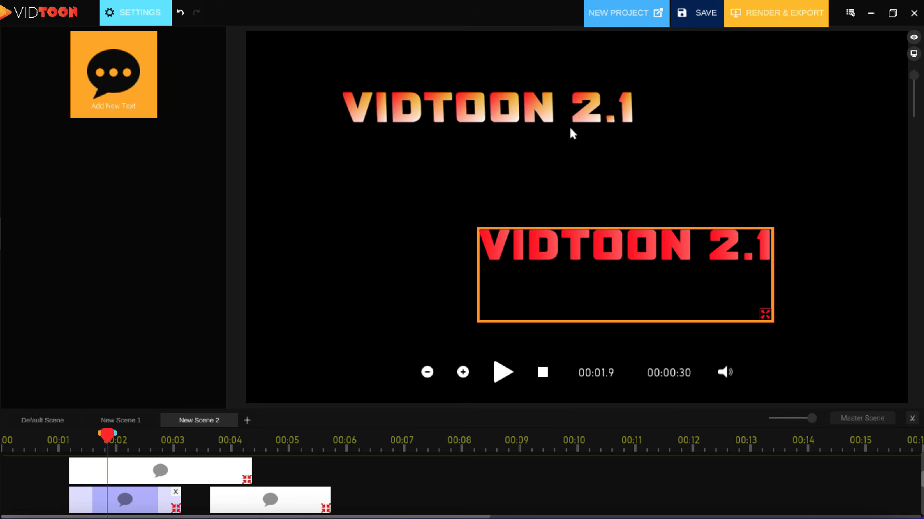
click(554, 105)
click(542, 245)
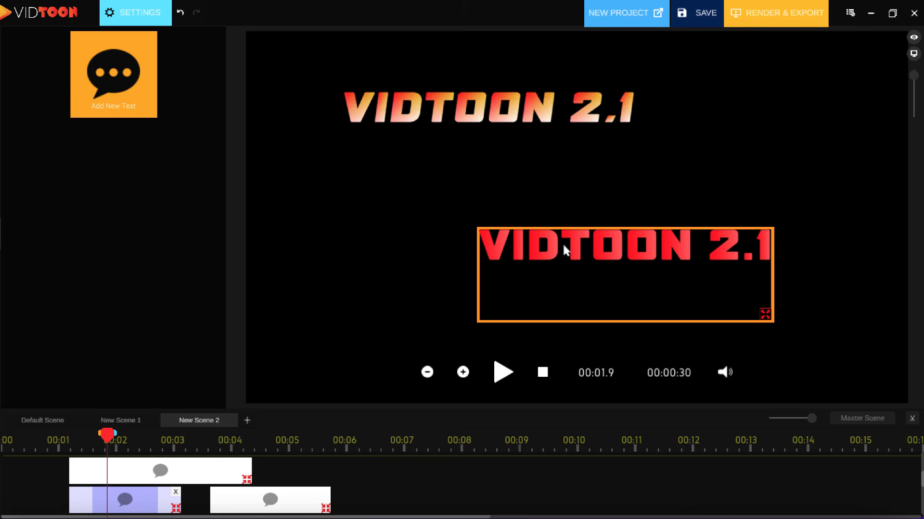
click(569, 124)
ctrl+click(565, 250)
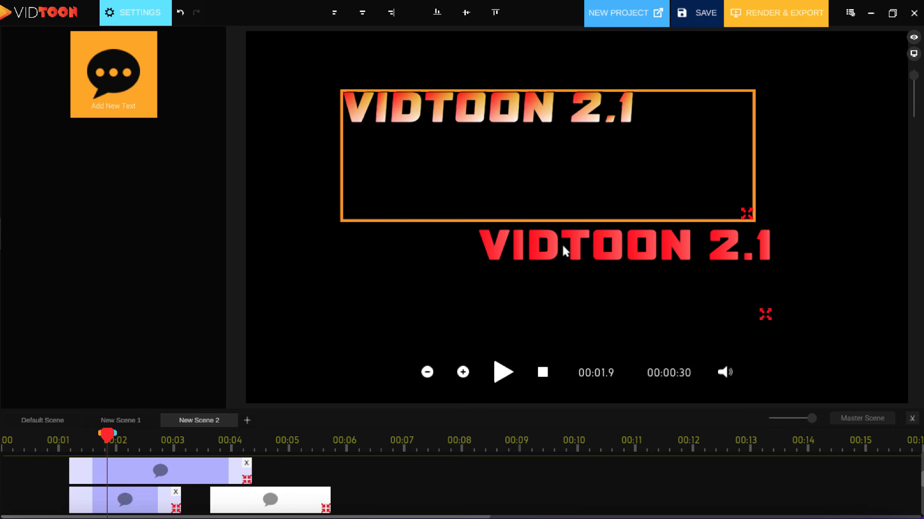
ctrl+click(563, 246)
ctrl+click(581, 243)
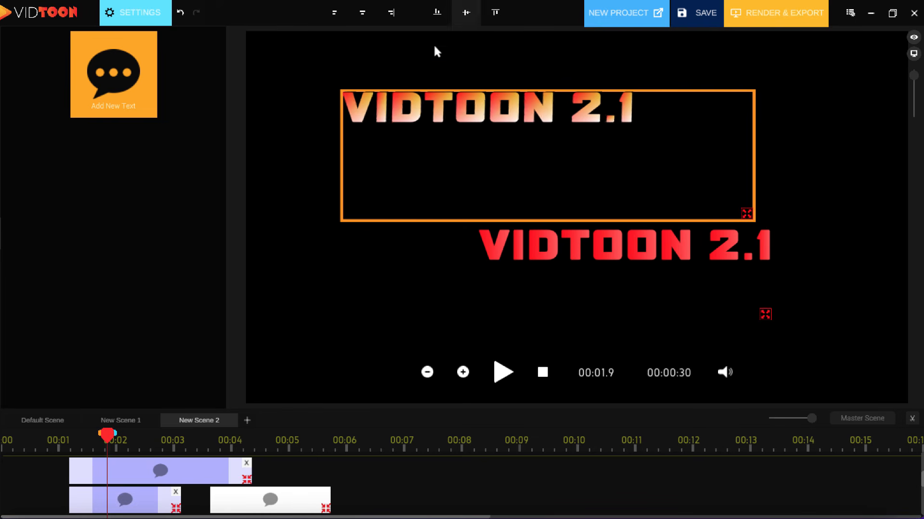
click(337, 17)
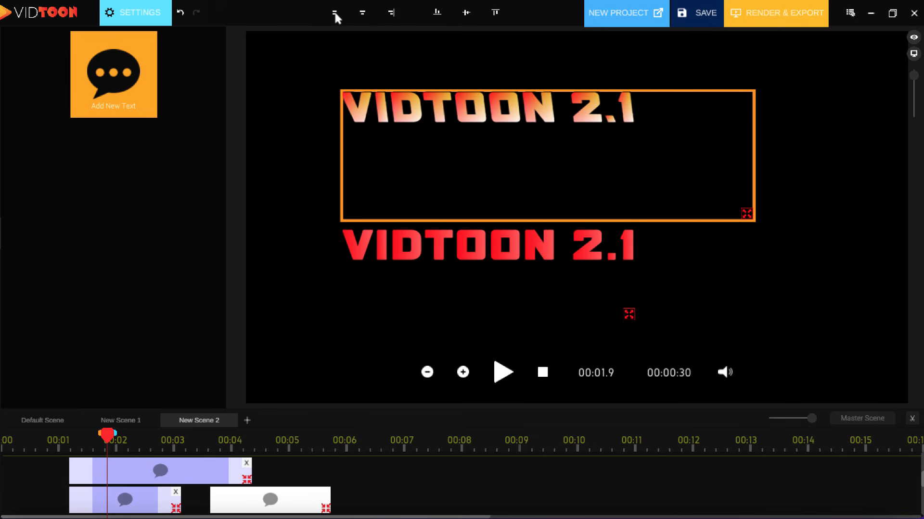
Try the right, vertical-middle and top alignments on the two titles, then align them along their bottom and left edges
click(392, 19)
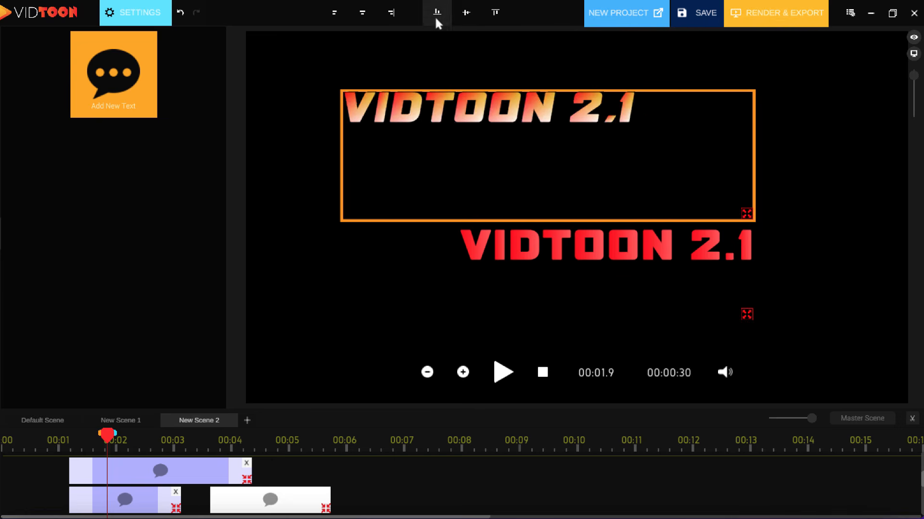
click(466, 14)
click(494, 13)
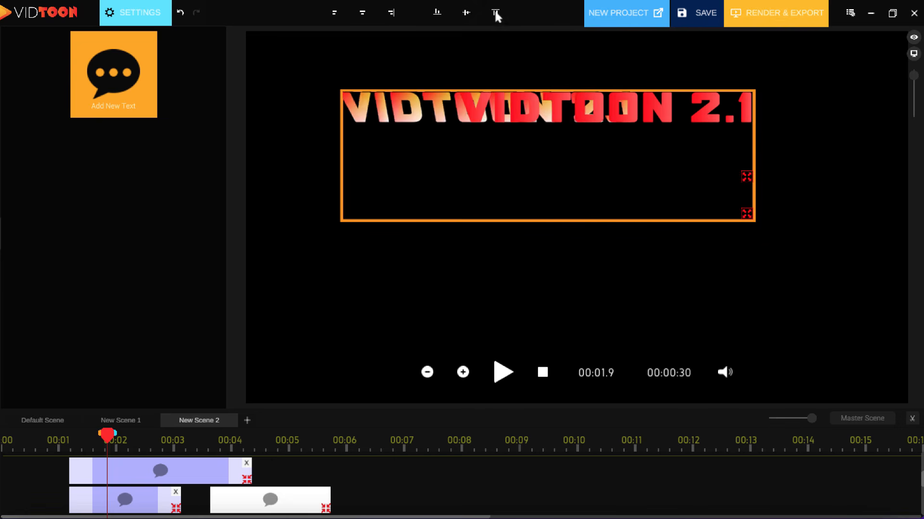
click(436, 13)
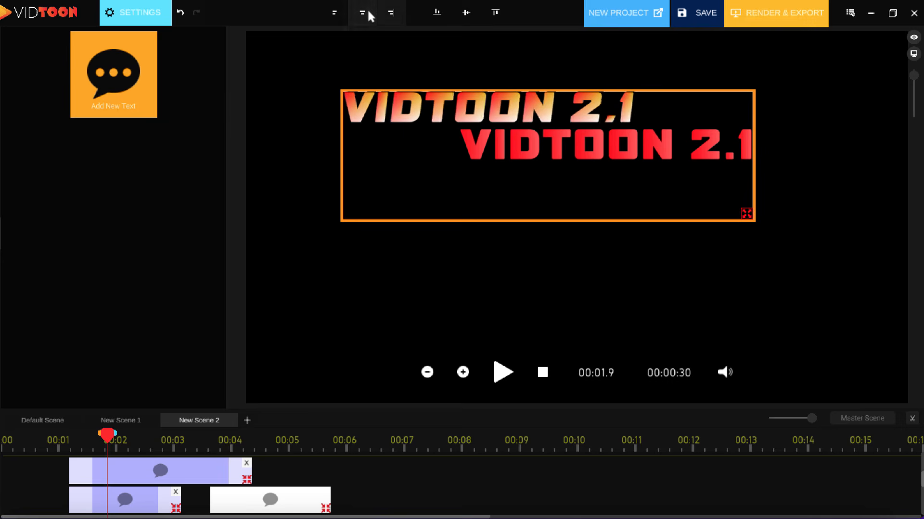
click(334, 14)
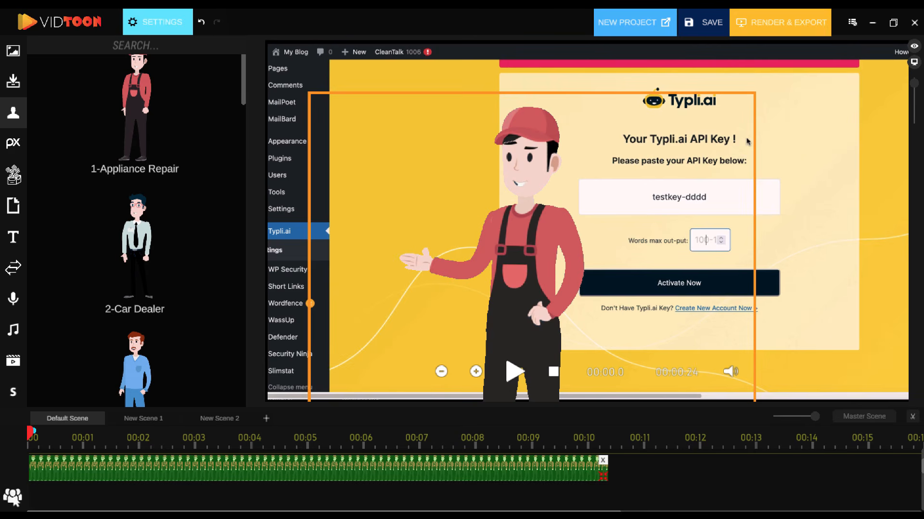
Remove the empty character track below the character clip in the Default Scene's timeline
scroll(105, 480, up, 3)
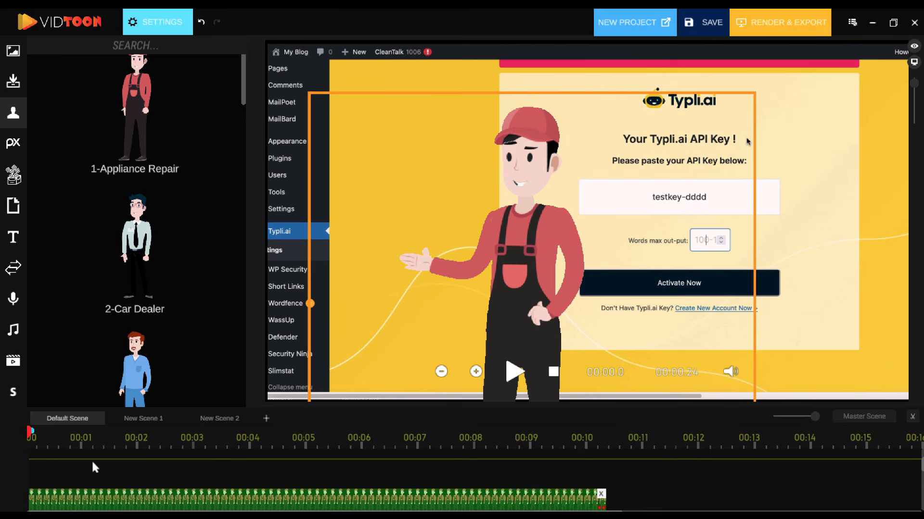
scroll(135, 491, down, 3)
drag(922, 464, 921, 474)
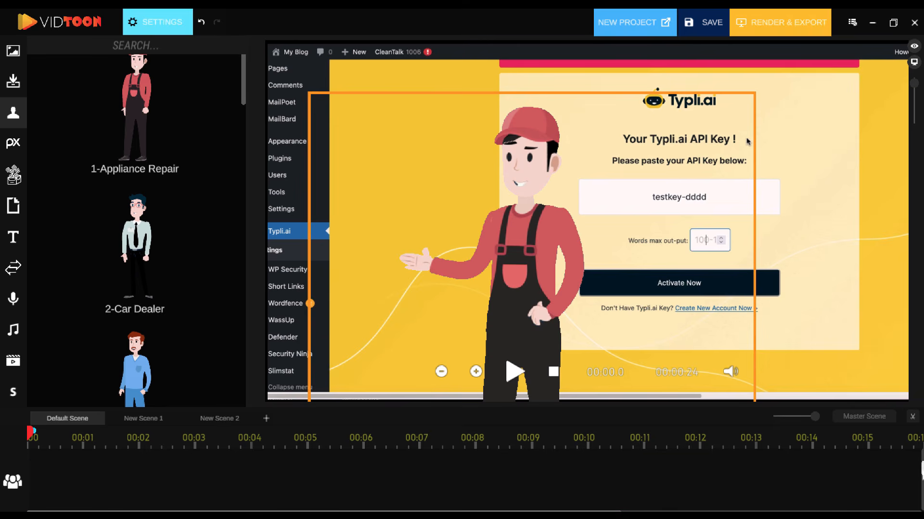
click(72, 490)
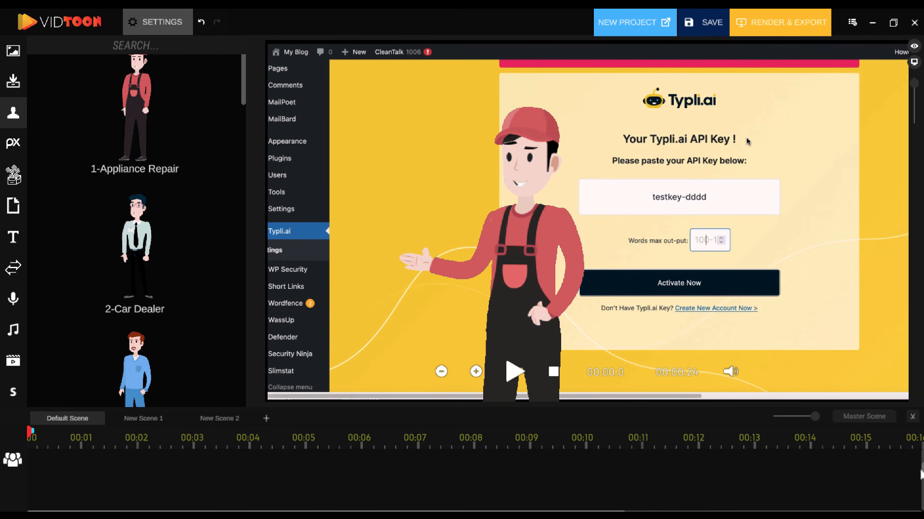
drag(921, 475, 921, 465)
right_click(109, 495)
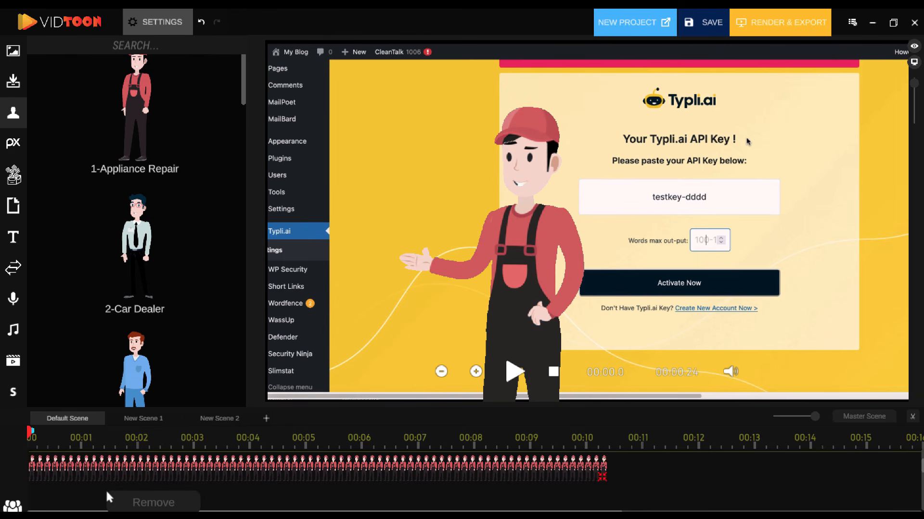
click(150, 503)
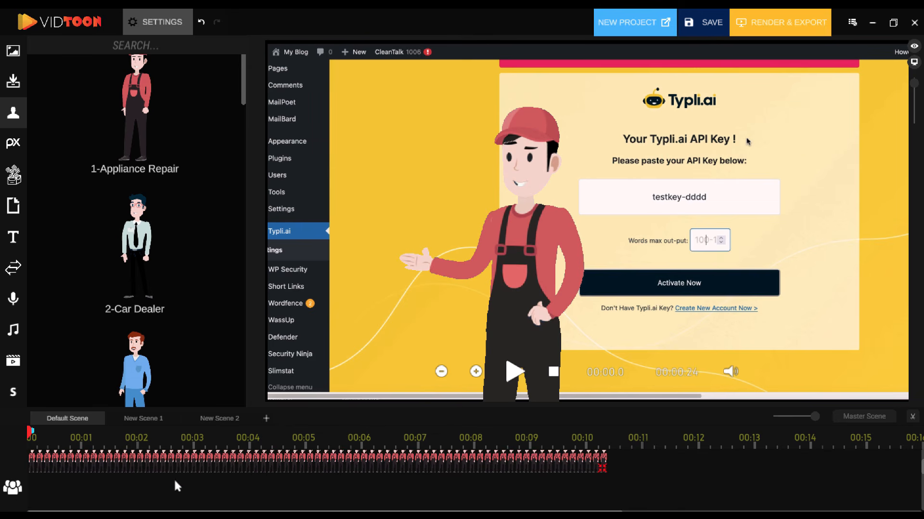